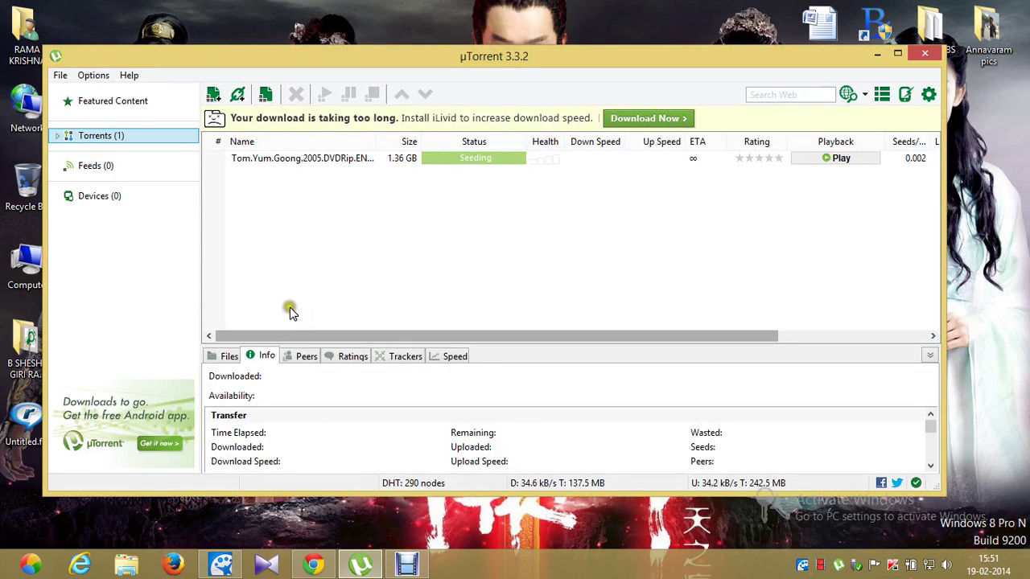
Open uTorrent's Options menu to show the Preferences entry.
{"action": "left_click", "coordinate": [93, 74]}
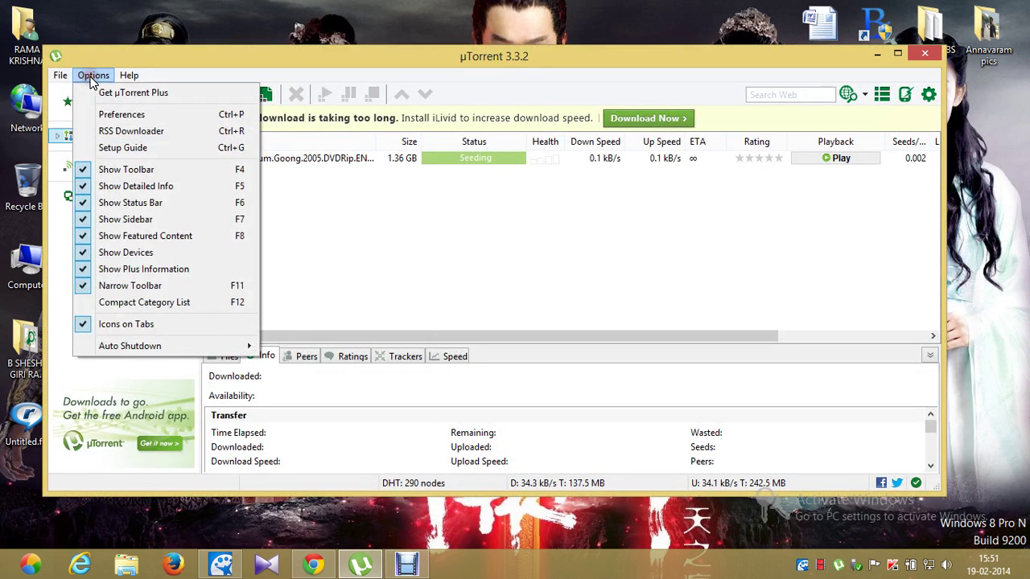
Open Preferences, look over the General page, then move to UI Settings.
{"action": "left_click", "coordinate": [111, 114]}
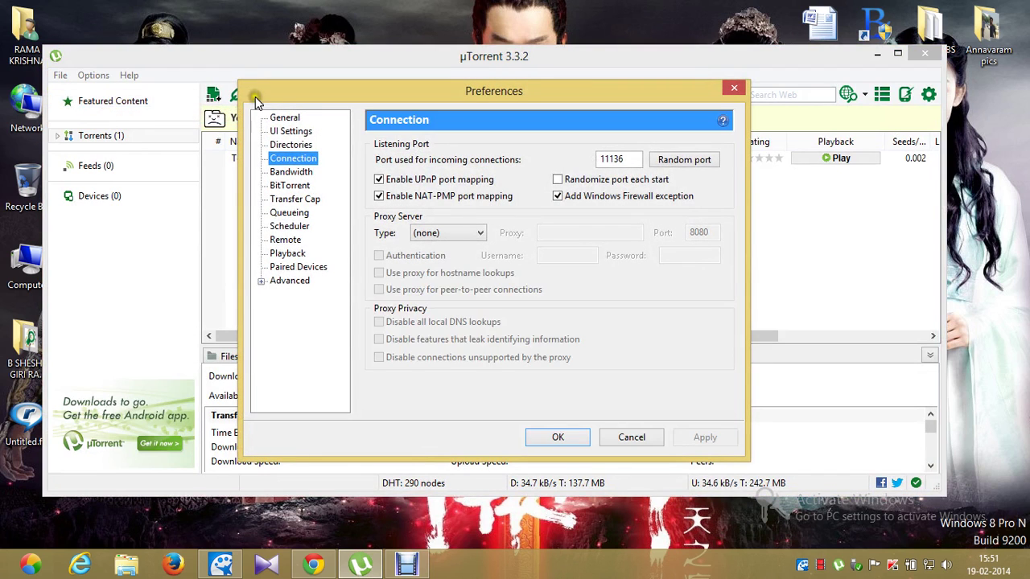
{"action": "left_click", "coordinate": [285, 117]}
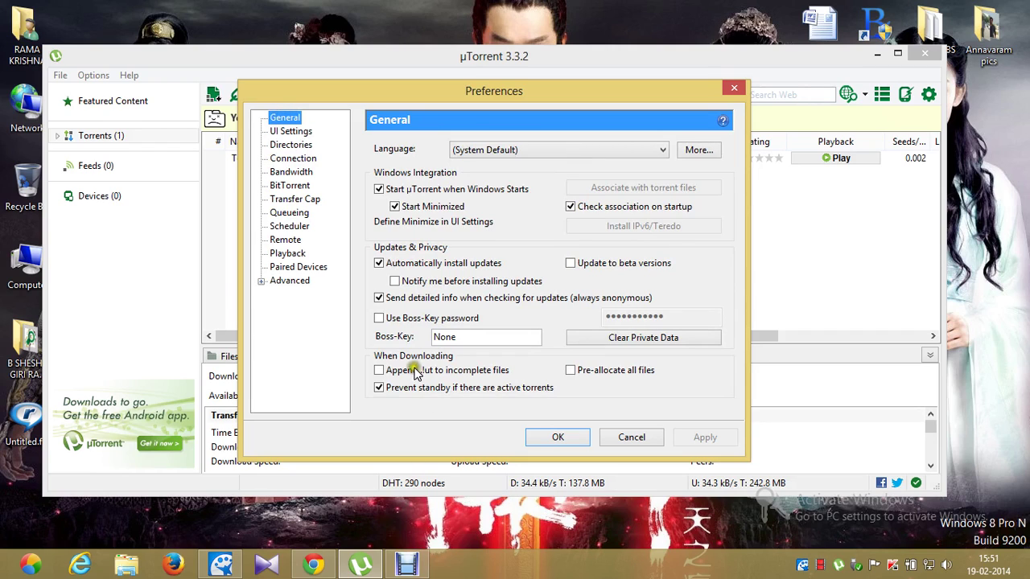
{"action": "left_click", "coordinate": [330, 370]}
{"action": "left_click", "coordinate": [378, 190]}
{"action": "left_click", "coordinate": [291, 134]}
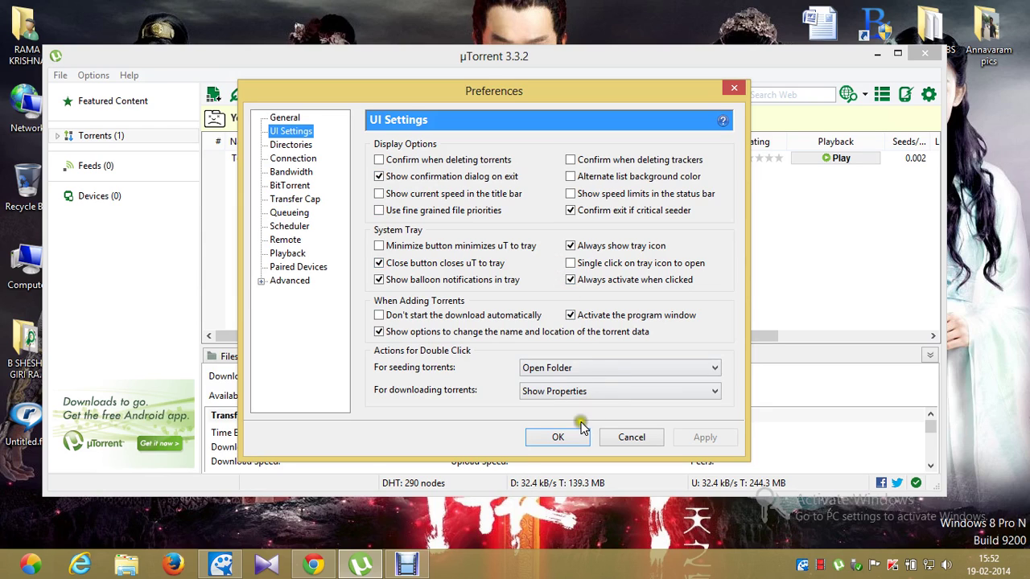
Check the Directories page and incoming port 11136 on Connection, then show Bandwidth.
{"action": "left_click", "coordinate": [287, 146]}
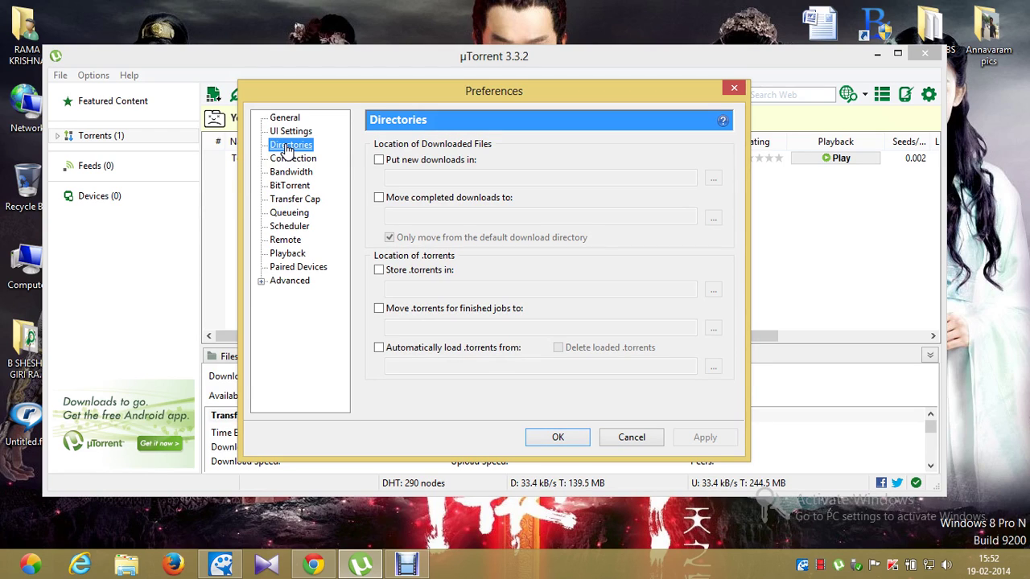
{"action": "left_click", "coordinate": [291, 158]}
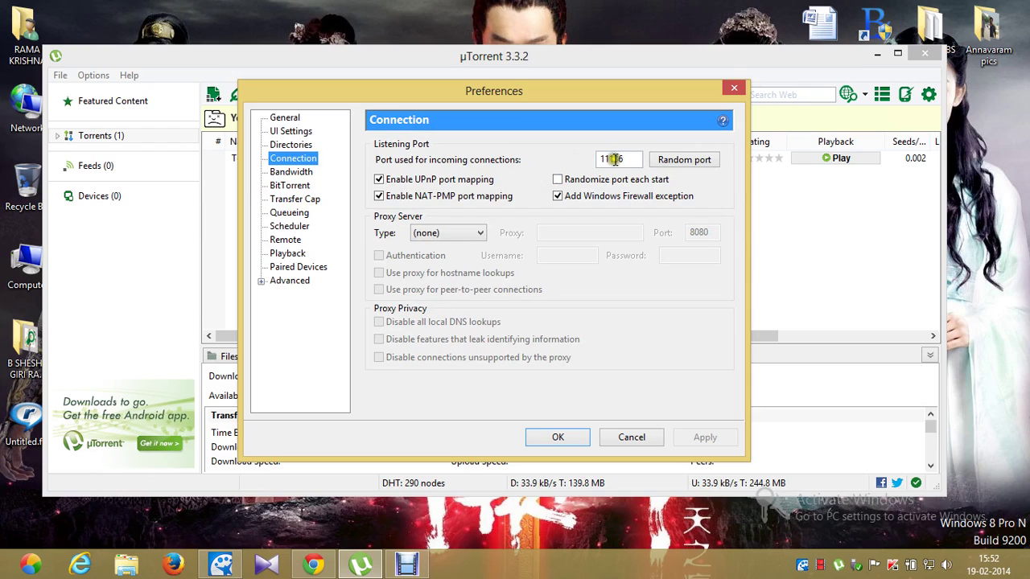
{"action": "left_click_drag", "start_coordinate": [626, 159], "coordinate": [574, 157]}
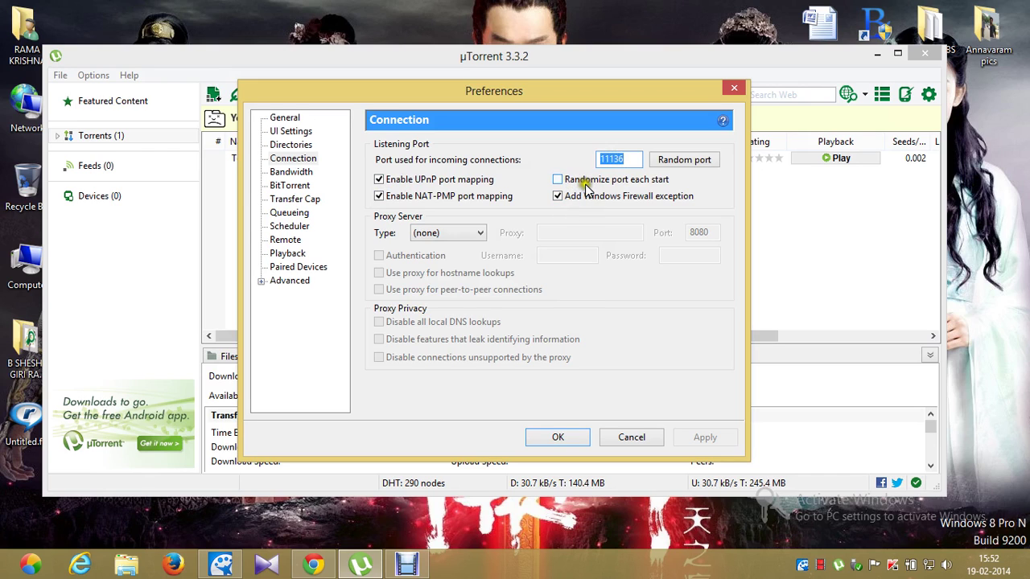
{"action": "left_click", "coordinate": [292, 172]}
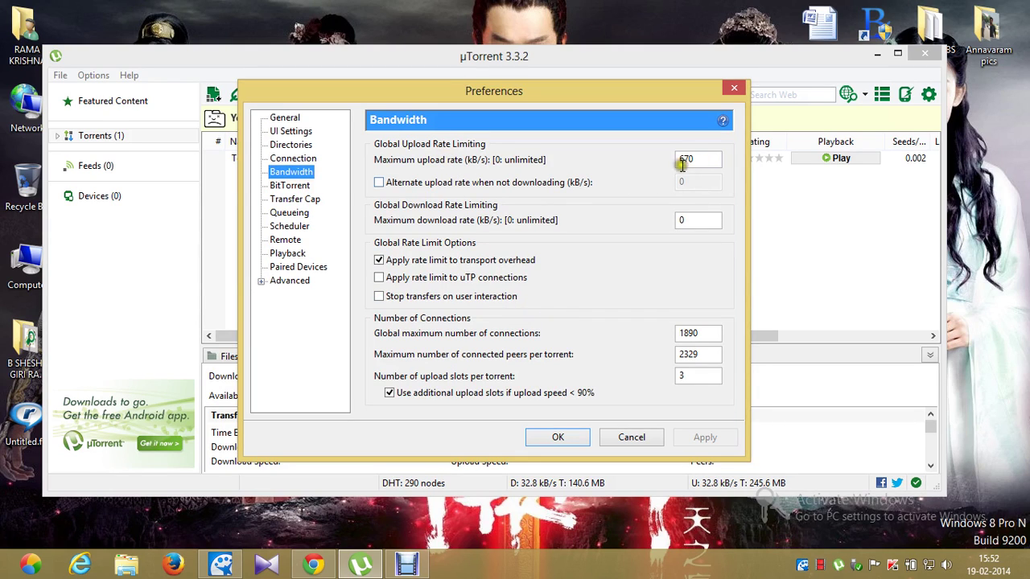
{"action": "left_click_drag", "start_coordinate": [687, 160], "coordinate": [650, 155]}
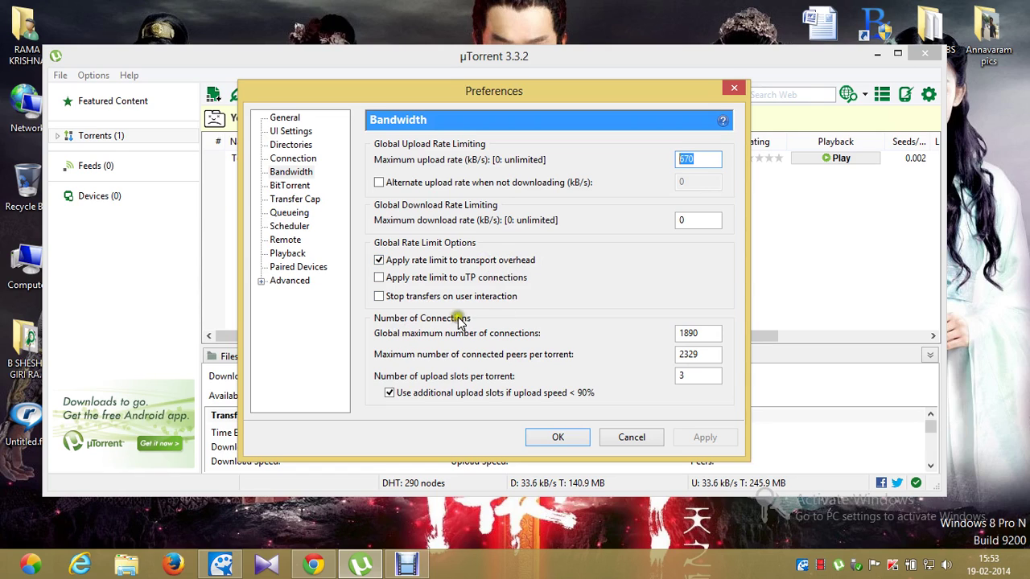
{"action": "left_click", "coordinate": [481, 320]}
{"action": "left_click", "coordinate": [373, 318]}
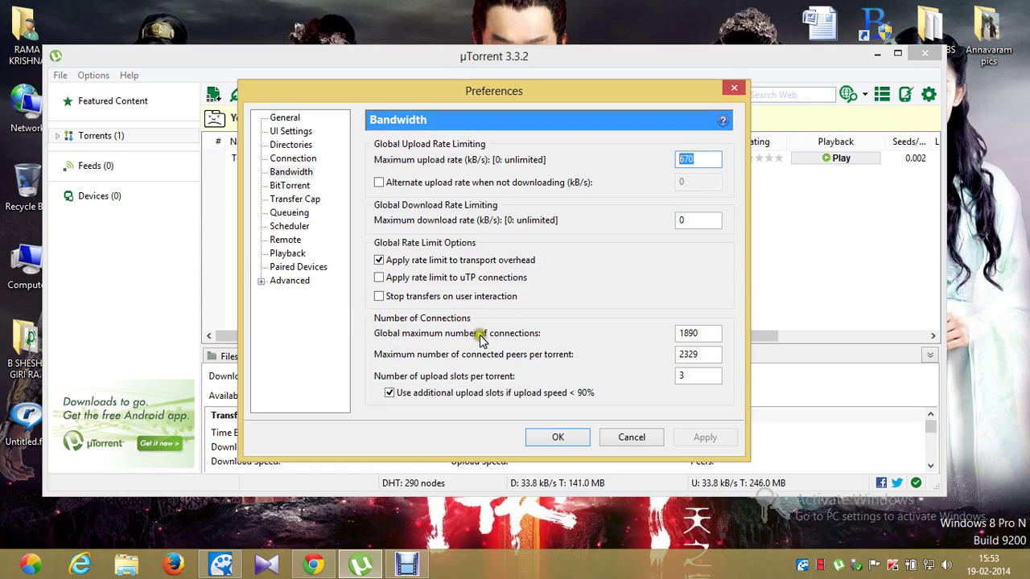
{"action": "left_click", "coordinate": [703, 333]}
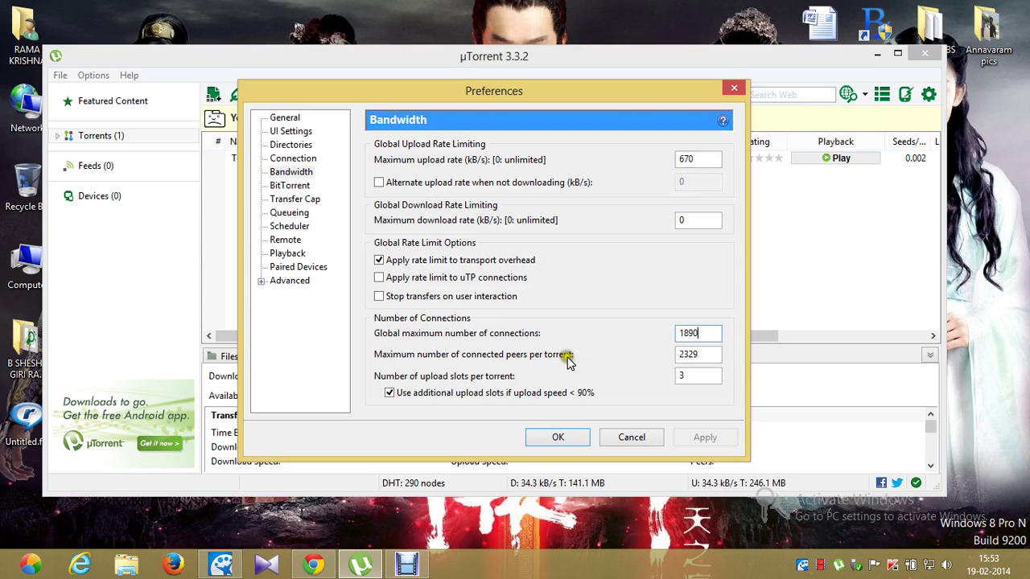
{"action": "left_click_drag", "start_coordinate": [712, 358], "coordinate": [652, 356]}
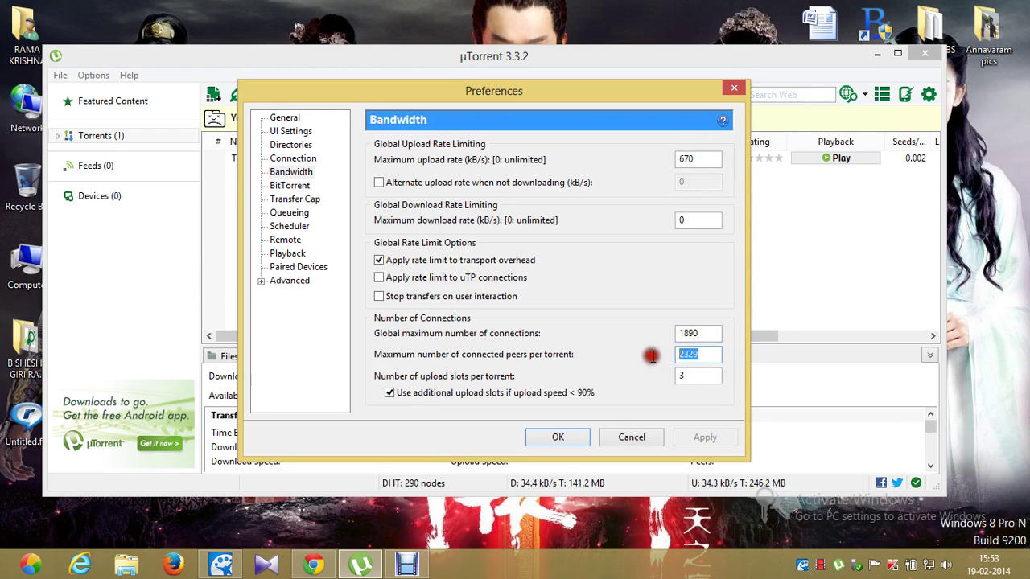
{"action": "left_click_drag", "start_coordinate": [710, 379], "coordinate": [654, 375]}
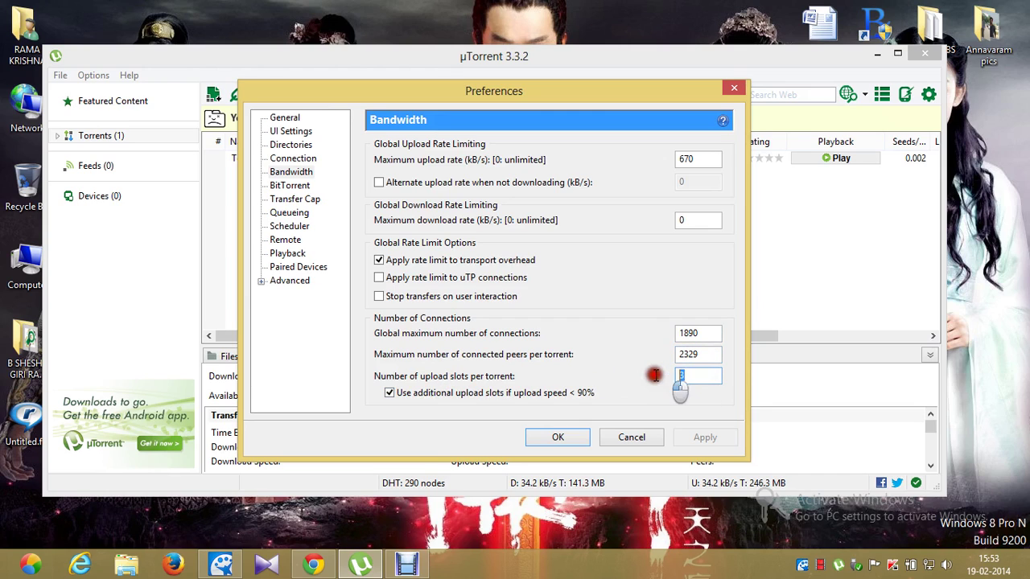
{"action": "left_click", "coordinate": [389, 393]}
{"action": "left_click", "coordinate": [390, 392]}
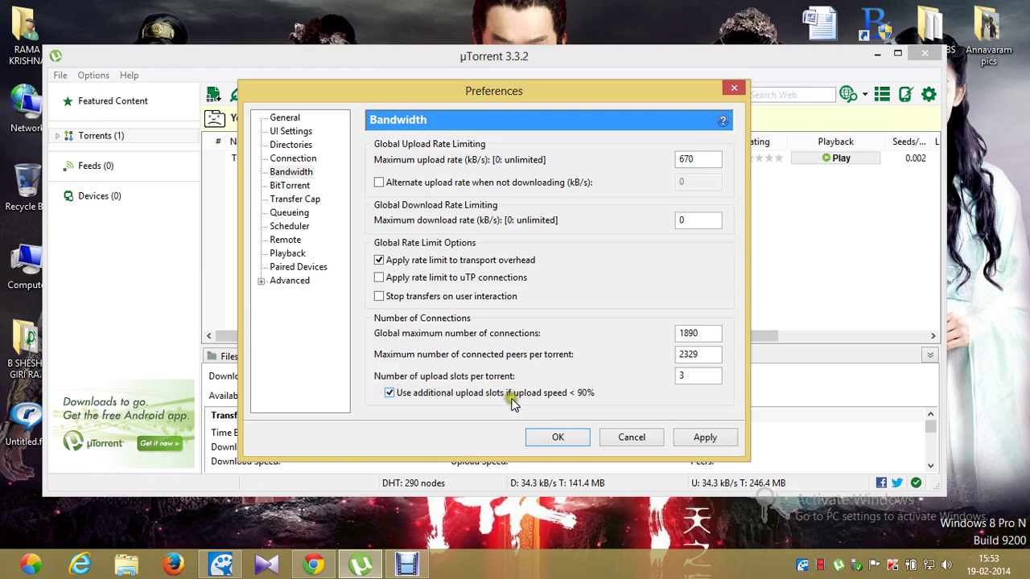
Pass through the BitTorrent and Transfer Cap pages to the Queueing page.
{"action": "left_click", "coordinate": [291, 186]}
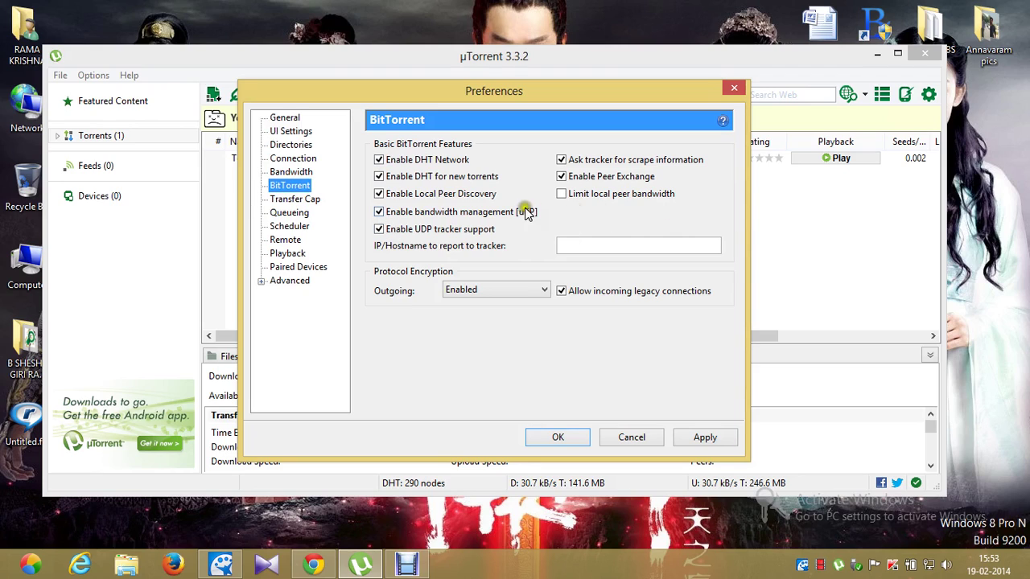
{"action": "left_click", "coordinate": [296, 200]}
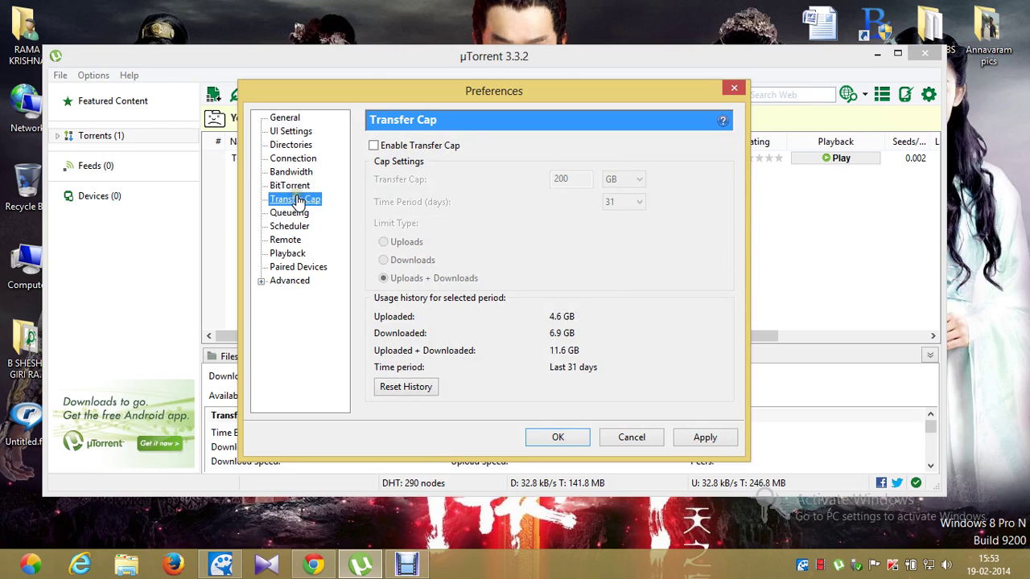
{"action": "left_click", "coordinate": [292, 214]}
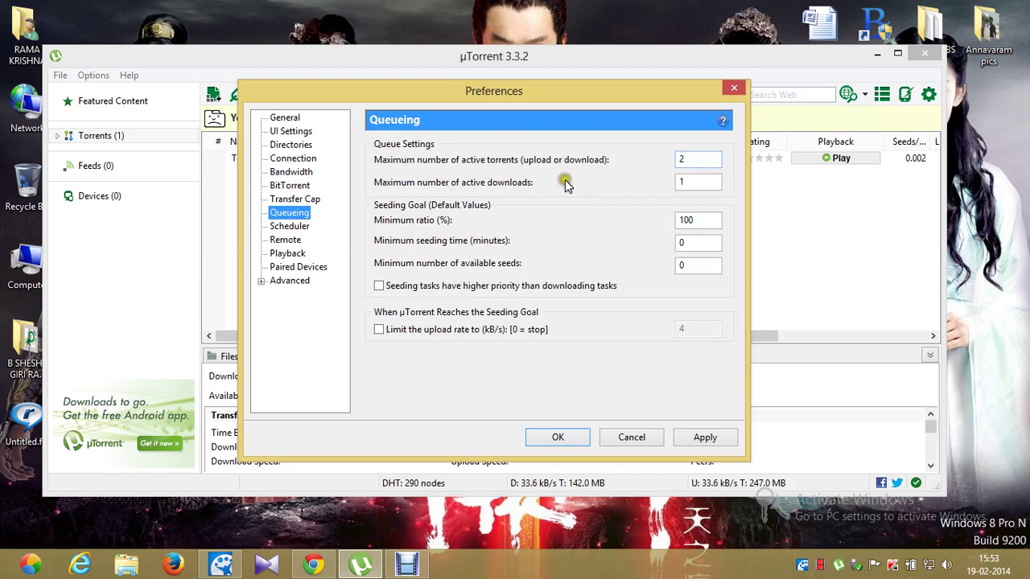
Highlight the active downloads limit 1 and minimum ratio 100, then show Scheduler.
{"action": "double_click", "coordinate": [680, 183]}
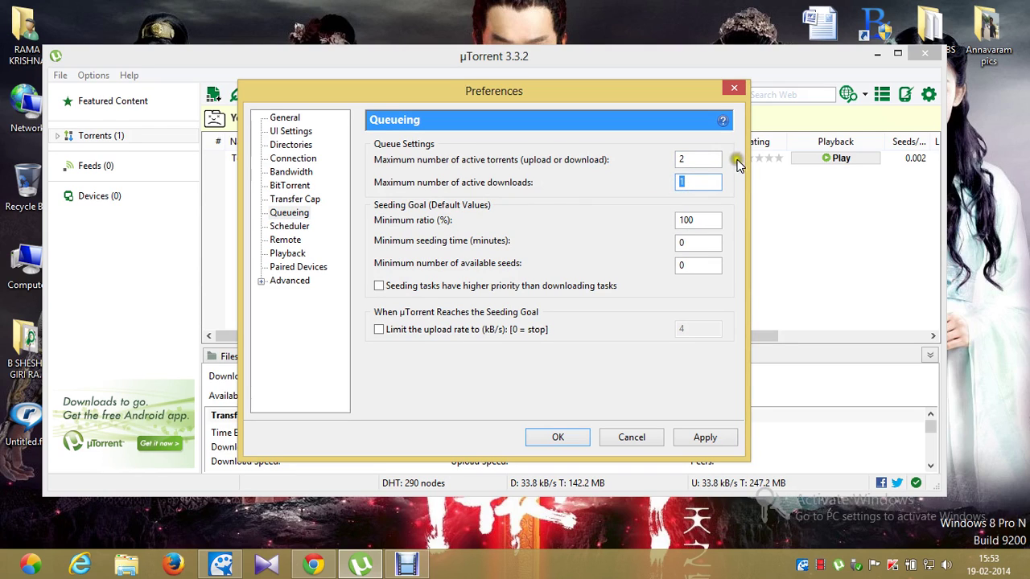
{"action": "double_click", "coordinate": [693, 184]}
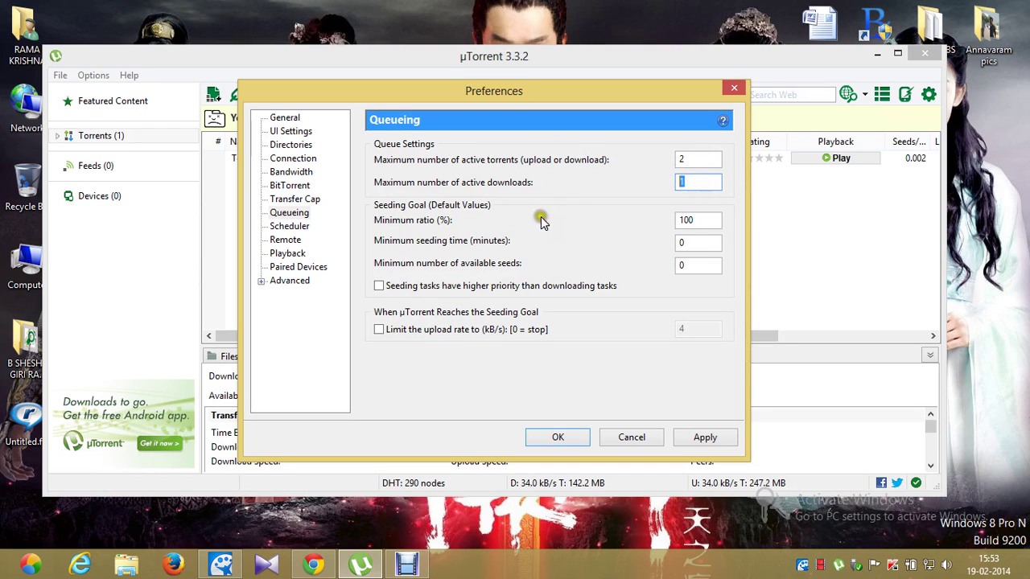
{"action": "double_click", "coordinate": [712, 219]}
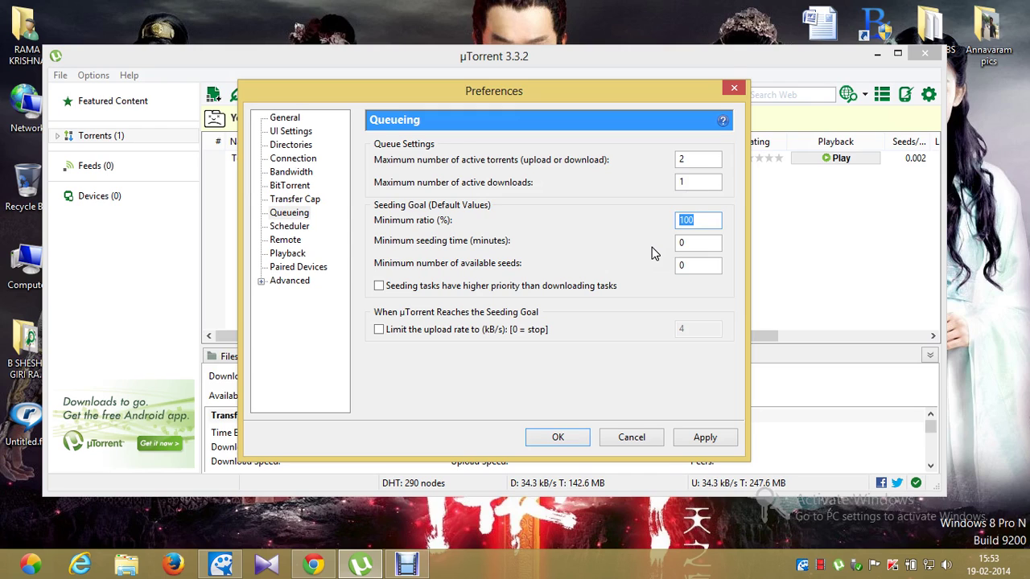
{"action": "left_click", "coordinate": [289, 226]}
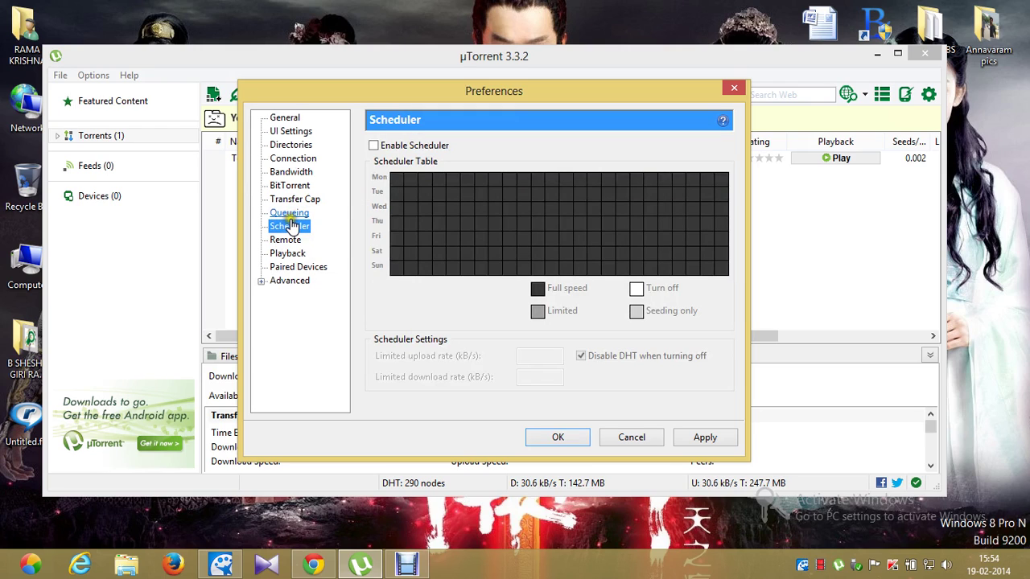
Pass through Remote, Playback and Paired Devices to Advanced, expanding its subpages.
{"action": "left_click", "coordinate": [286, 240]}
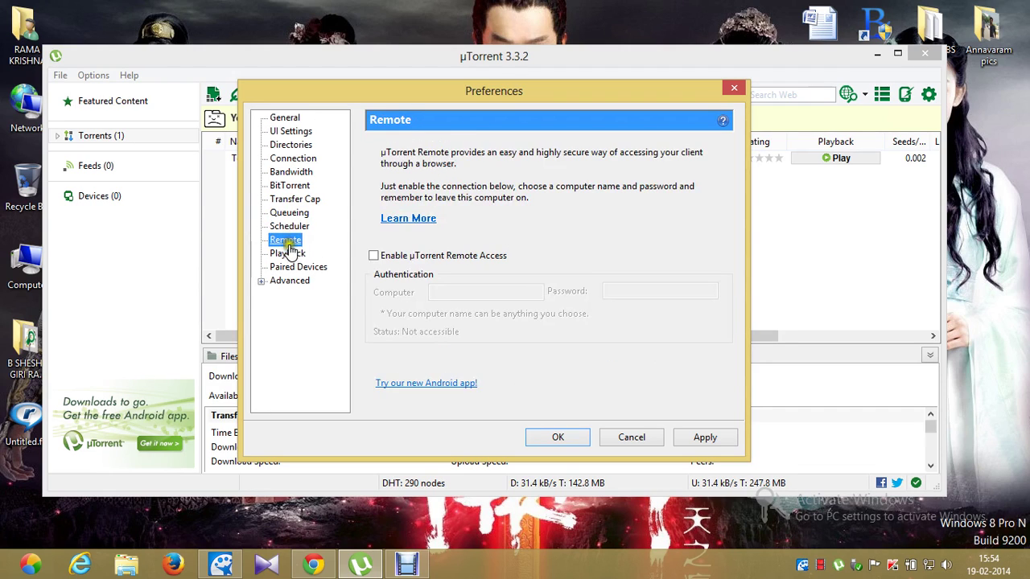
{"action": "left_click", "coordinate": [288, 253]}
{"action": "left_click", "coordinate": [297, 268]}
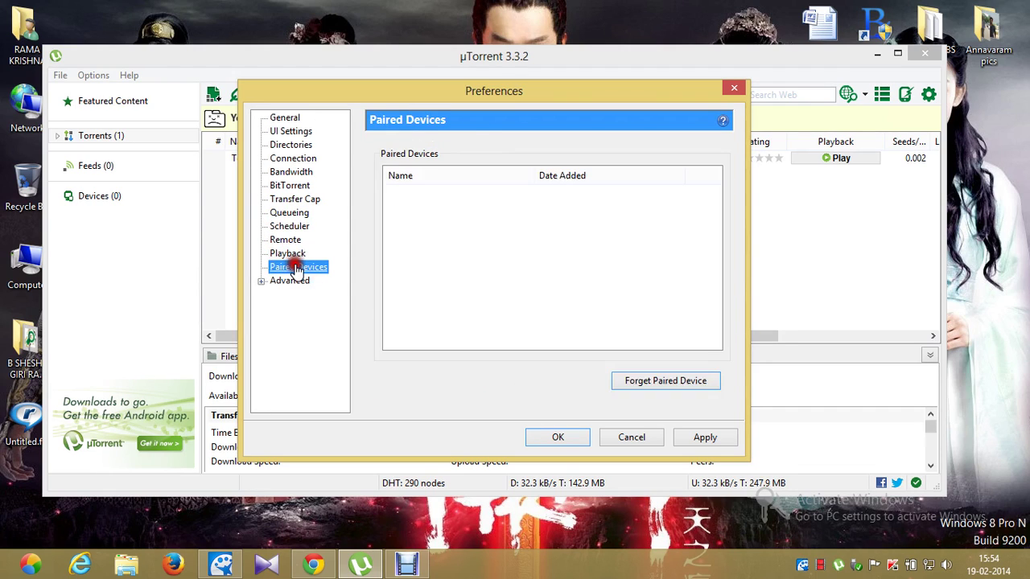
{"action": "left_click", "coordinate": [288, 281]}
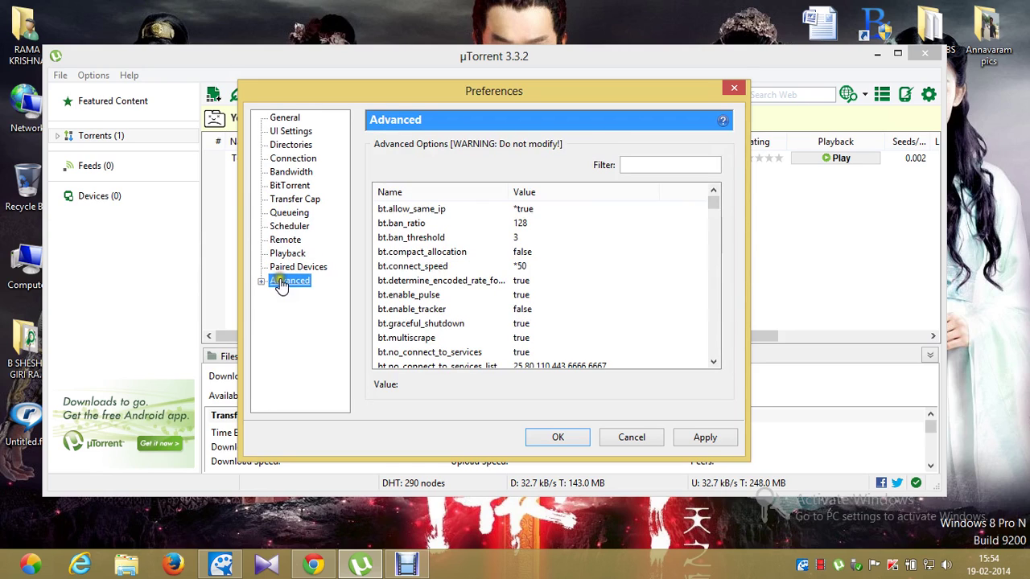
{"action": "left_click", "coordinate": [260, 283]}
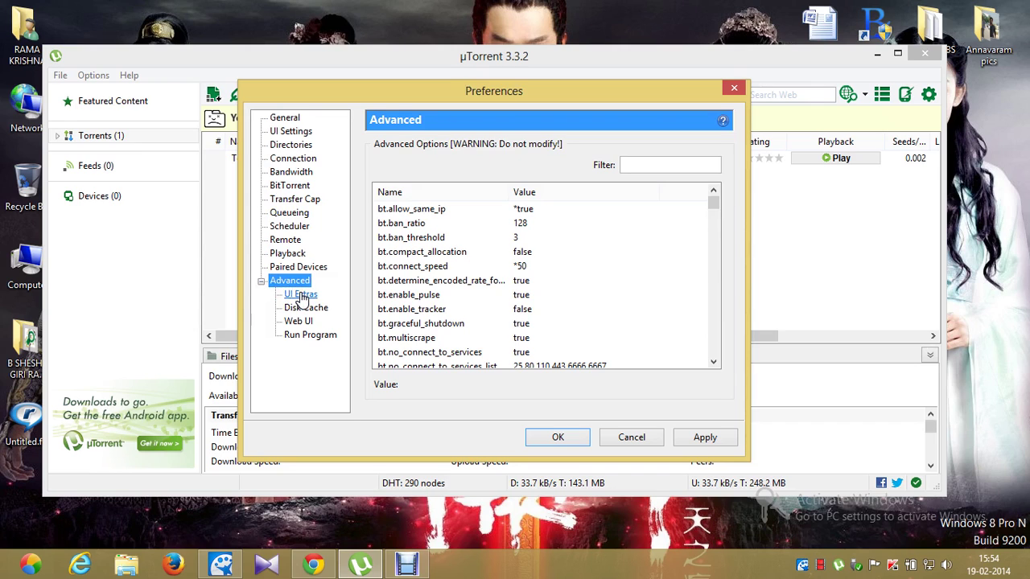
Go via UI Extras to Disk Cache, leaving the cache size override unchecked.
{"action": "left_click", "coordinate": [302, 295]}
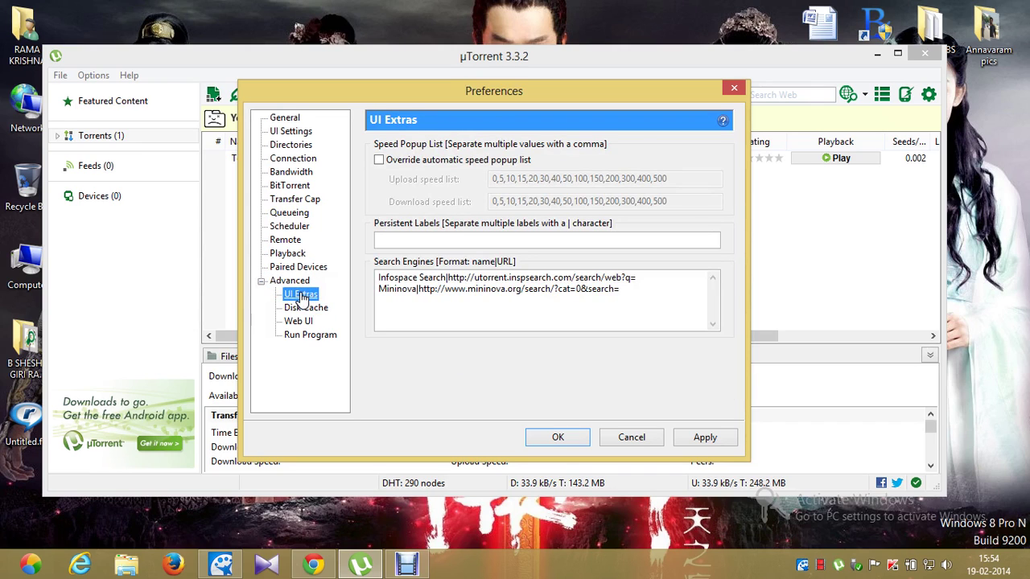
{"action": "left_click", "coordinate": [304, 309]}
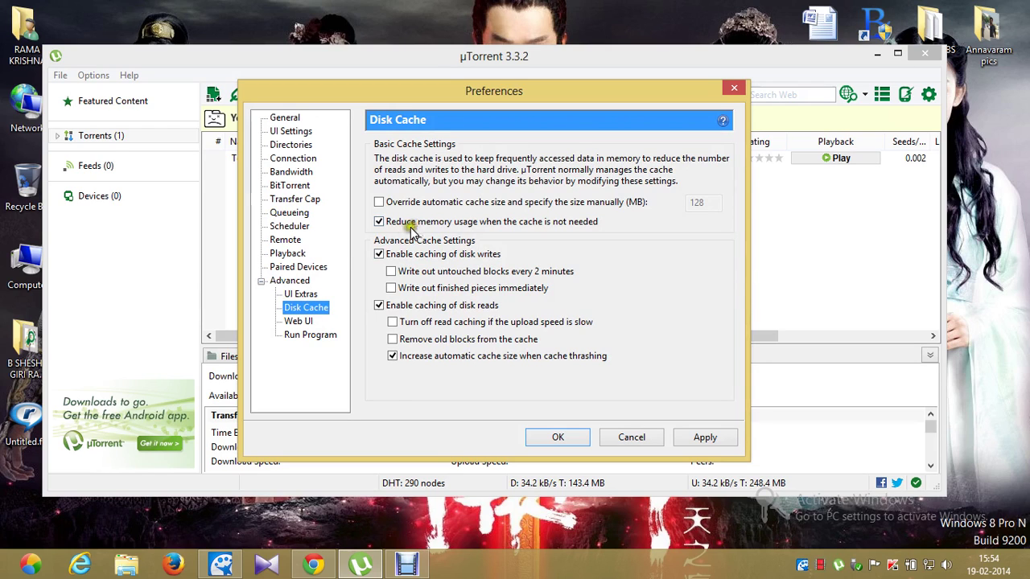
{"action": "left_click", "coordinate": [379, 202]}
{"action": "left_click", "coordinate": [379, 202]}
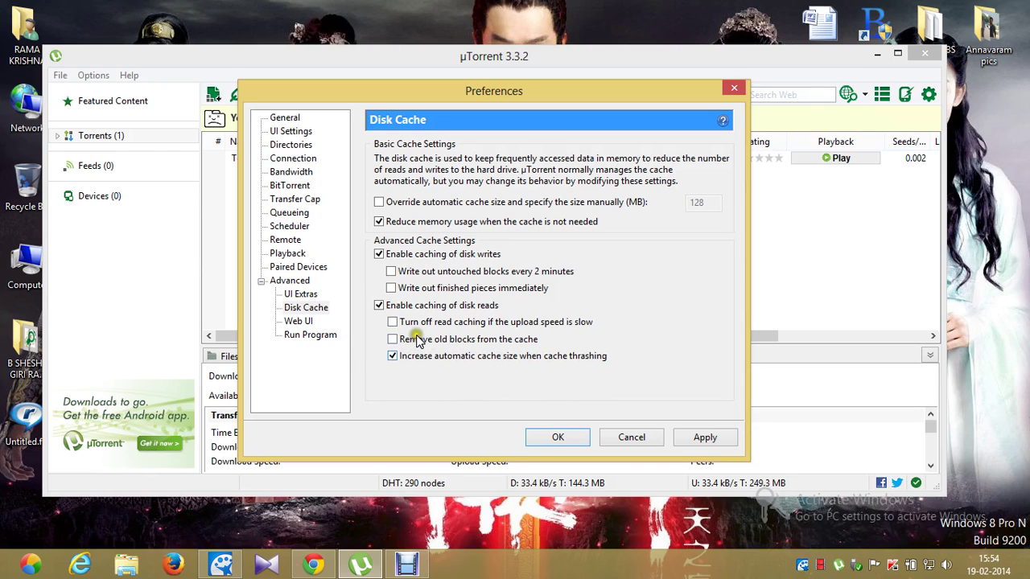
View the Web UI and Run Program pages, then go back to Advanced.
{"action": "left_click", "coordinate": [297, 321]}
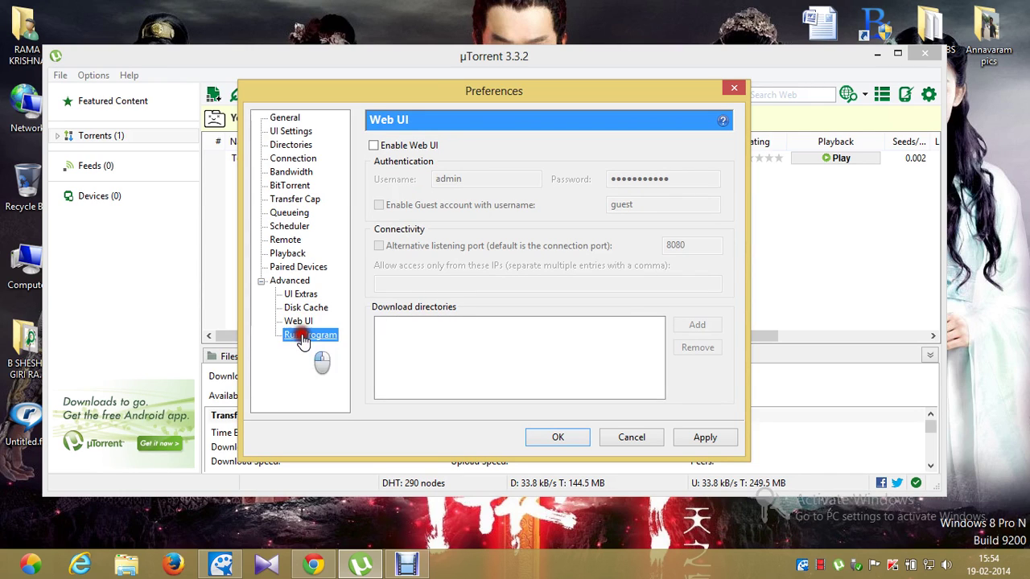
{"action": "left_click", "coordinate": [293, 337]}
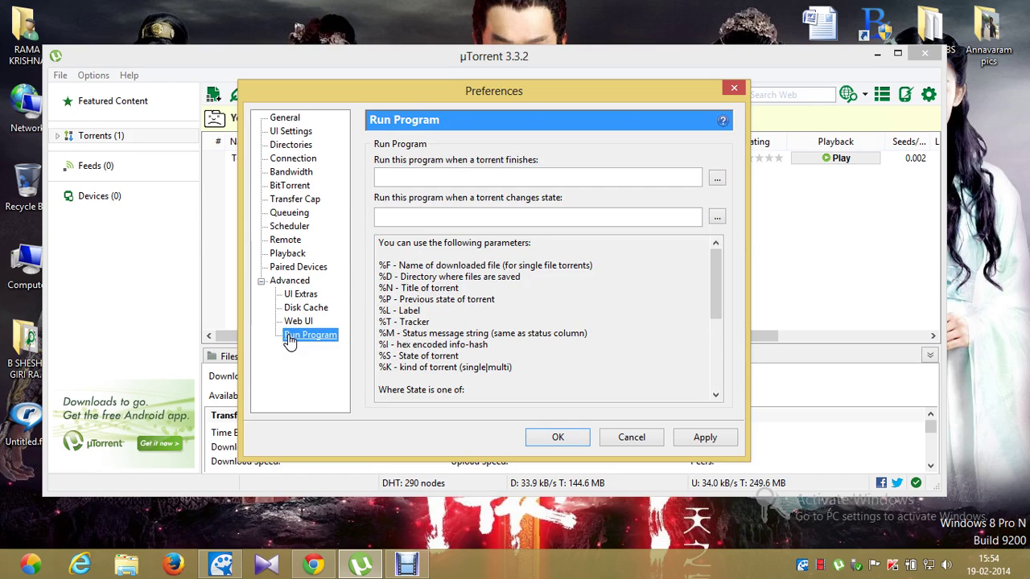
{"action": "left_click", "coordinate": [289, 281]}
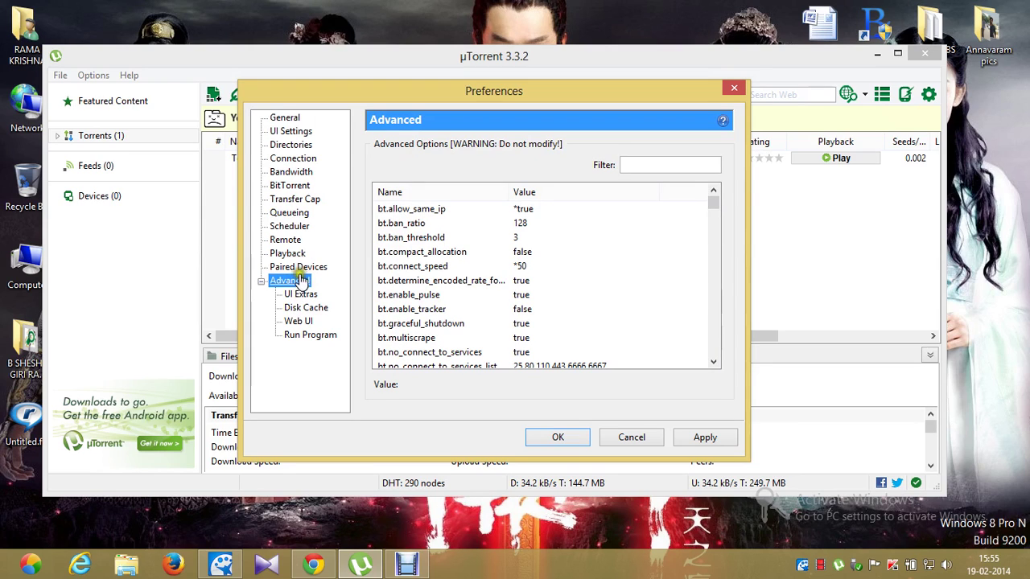
{"action": "left_click", "coordinate": [415, 210]}
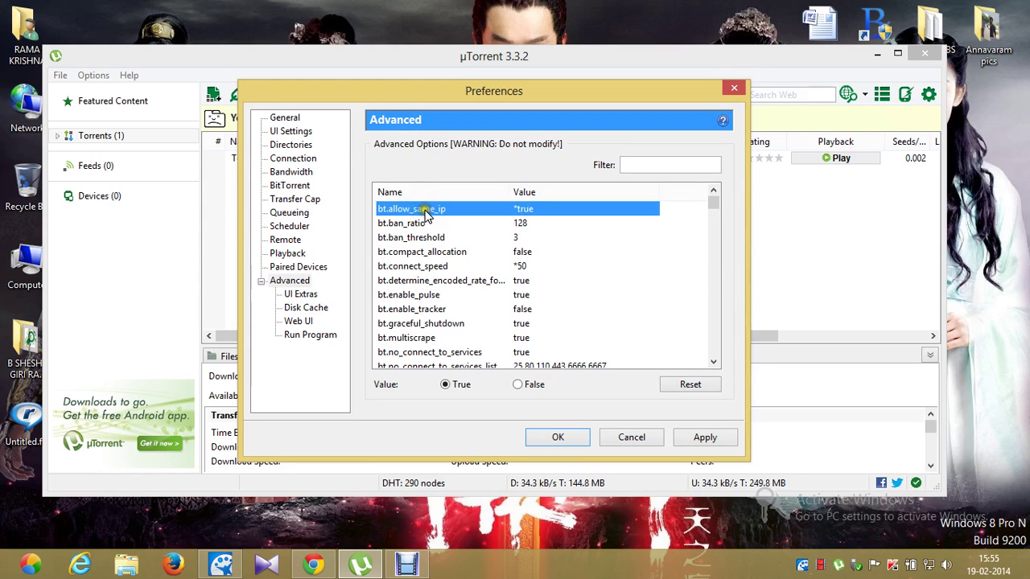
{"action": "left_click", "coordinate": [510, 212]}
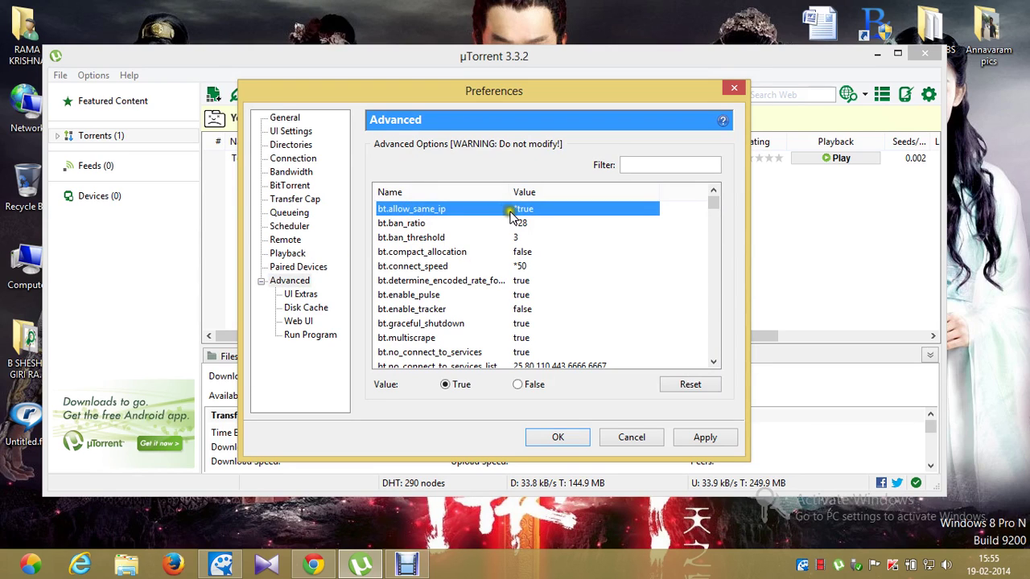
{"action": "left_click", "coordinate": [523, 210]}
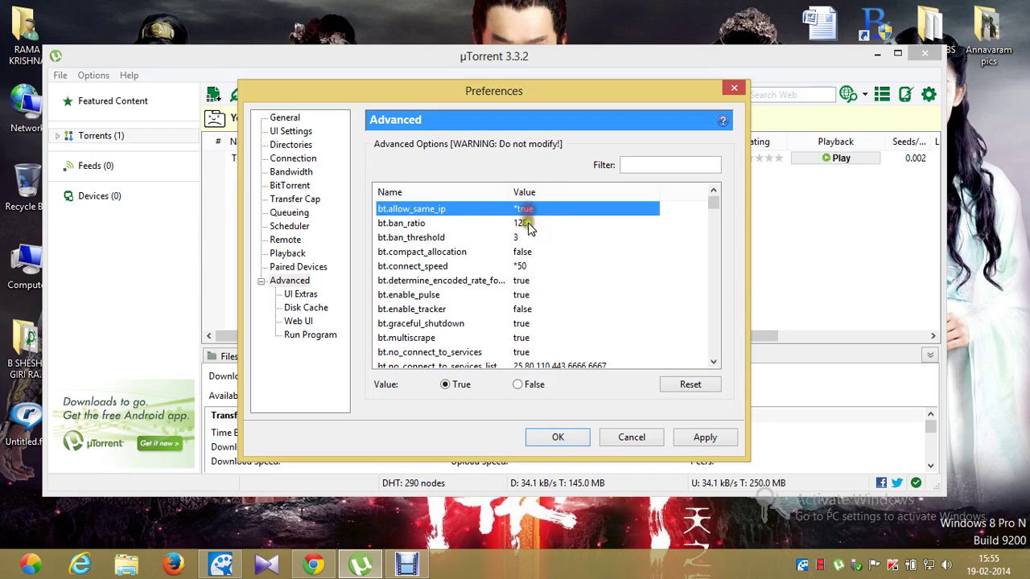
{"action": "left_click", "coordinate": [446, 386]}
{"action": "left_click", "coordinate": [665, 386]}
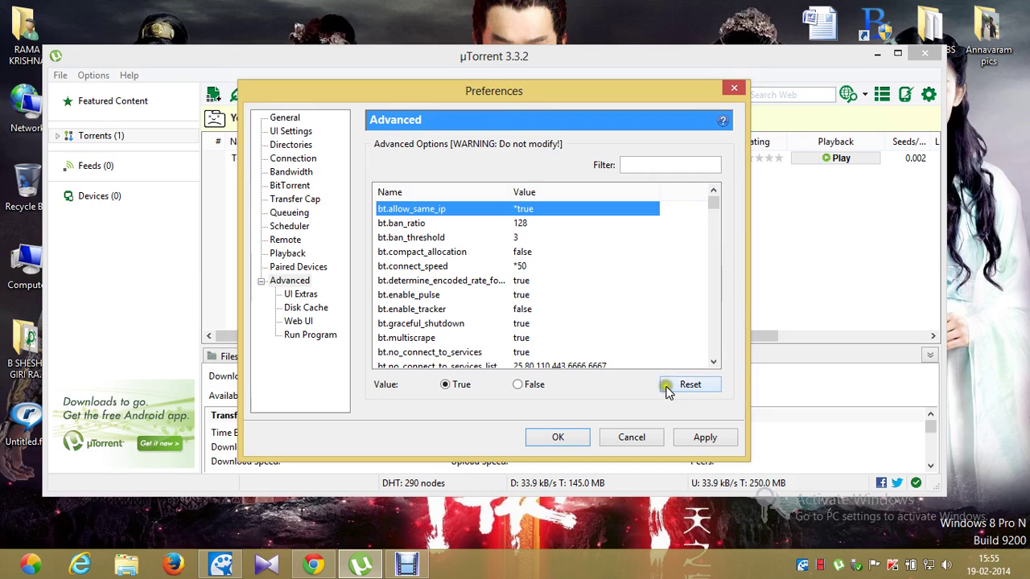
{"action": "left_click", "coordinate": [413, 268]}
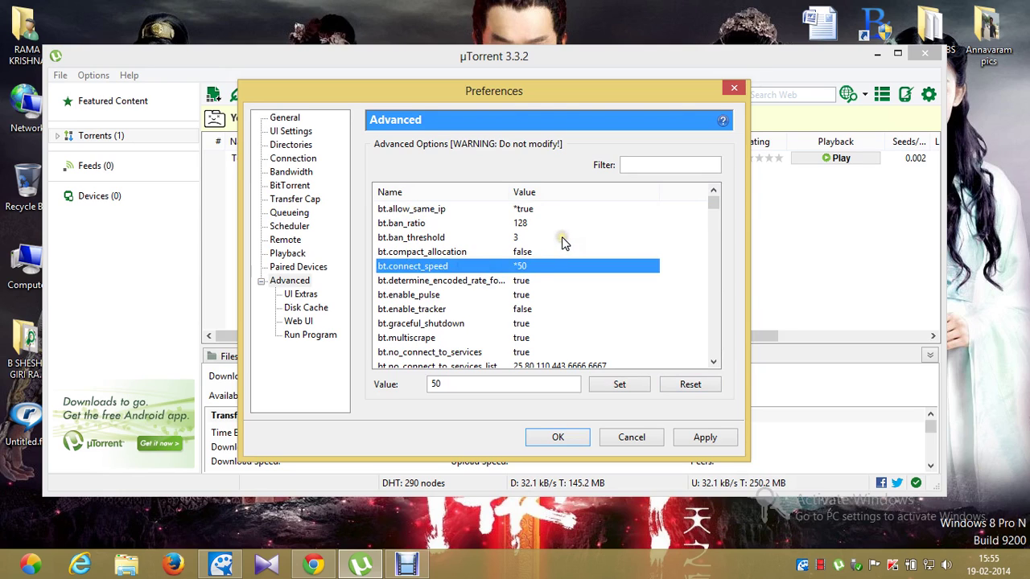
{"action": "scroll", "coordinate": [563, 243], "scroll_direction": "down", "scroll_amount": 3}
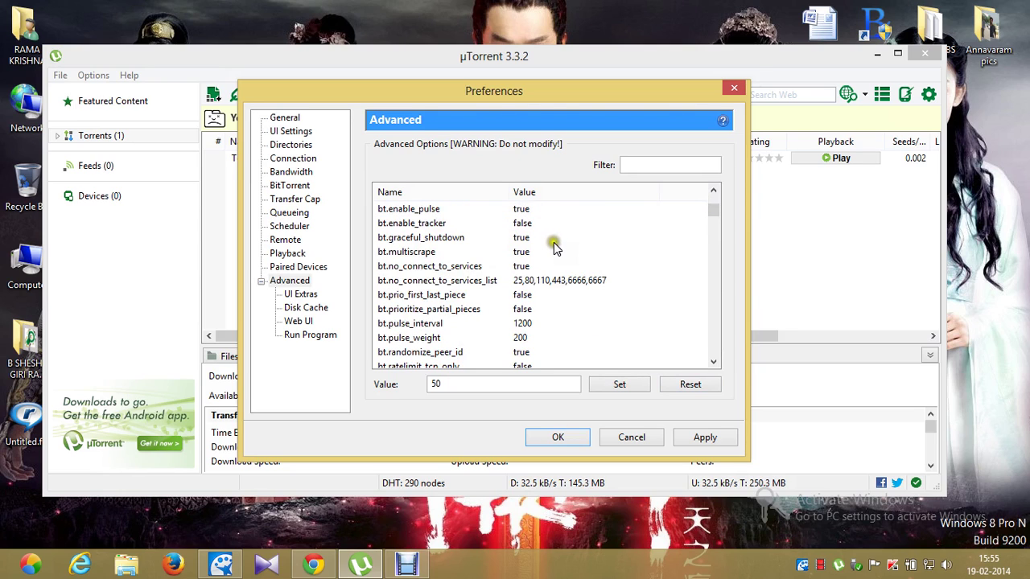
{"action": "scroll", "coordinate": [553, 245], "scroll_direction": "down", "scroll_amount": 3}
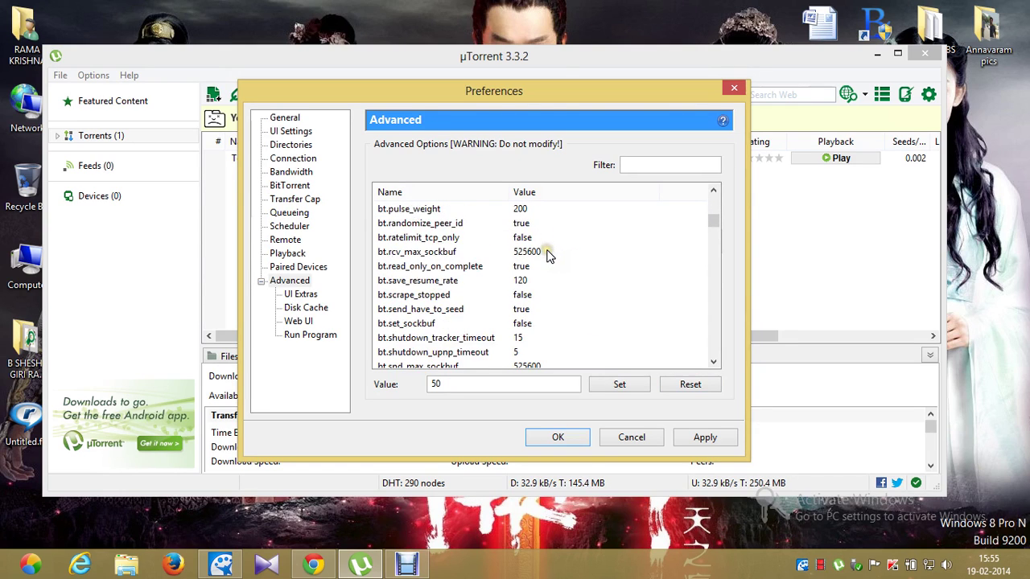
{"action": "scroll", "coordinate": [547, 254], "scroll_direction": "down", "scroll_amount": 3}
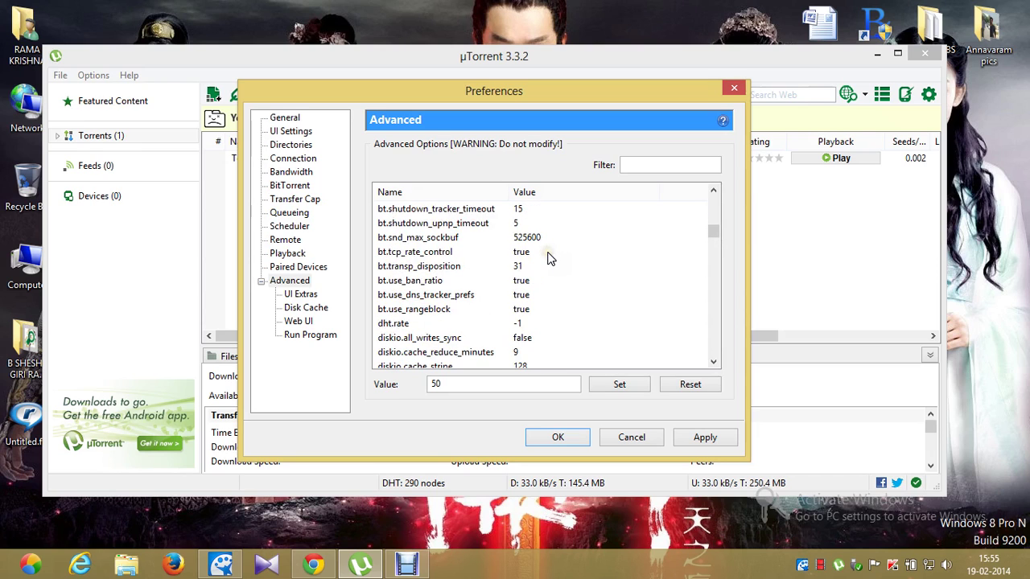
{"action": "scroll", "coordinate": [547, 259], "scroll_direction": "down", "scroll_amount": 3}
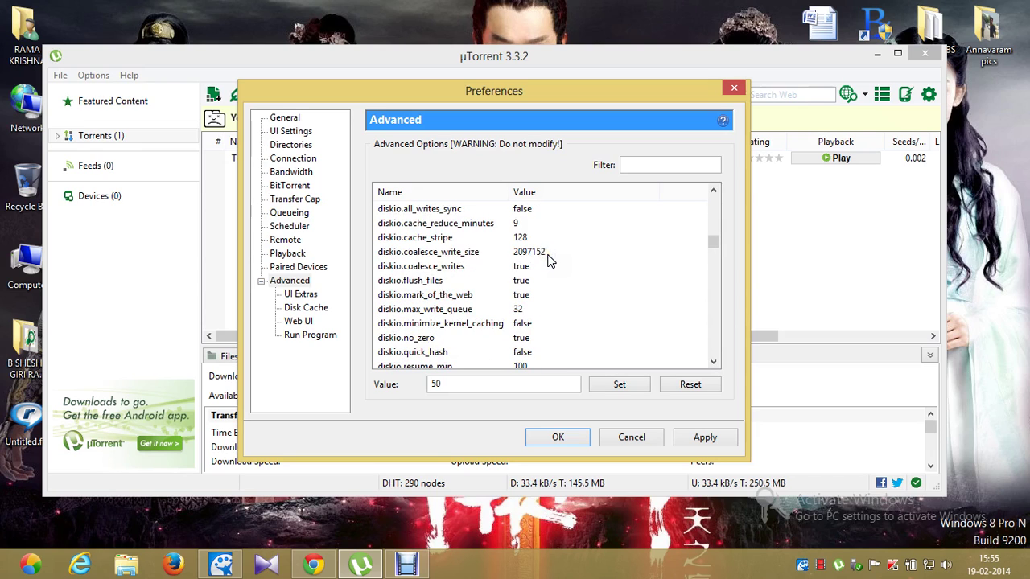
{"action": "scroll", "coordinate": [549, 255], "scroll_direction": "down", "scroll_amount": 4}
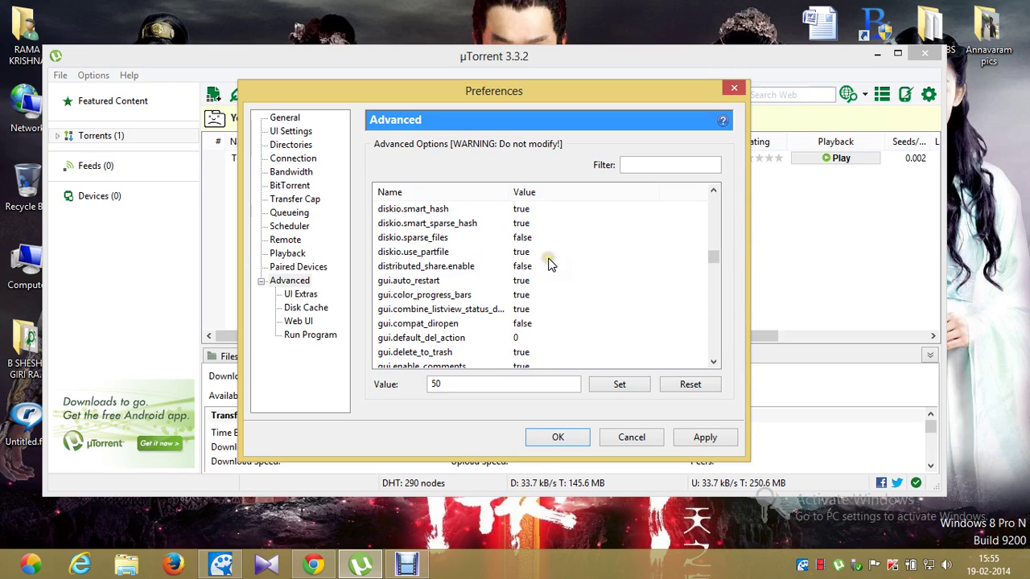
{"action": "scroll", "coordinate": [549, 262], "scroll_direction": "down", "scroll_amount": 2}
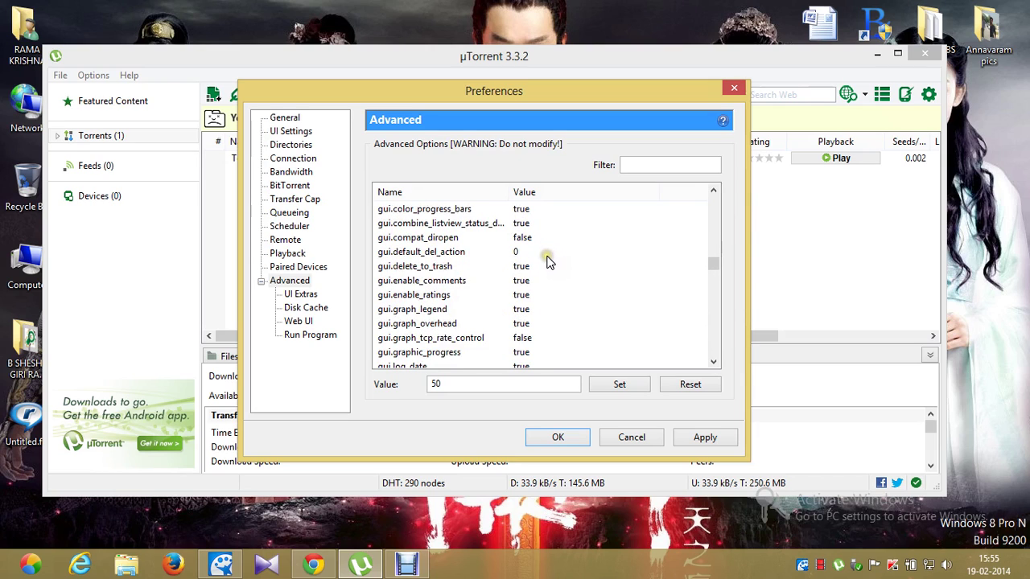
{"action": "scroll", "coordinate": [547, 262], "scroll_direction": "down", "scroll_amount": 3}
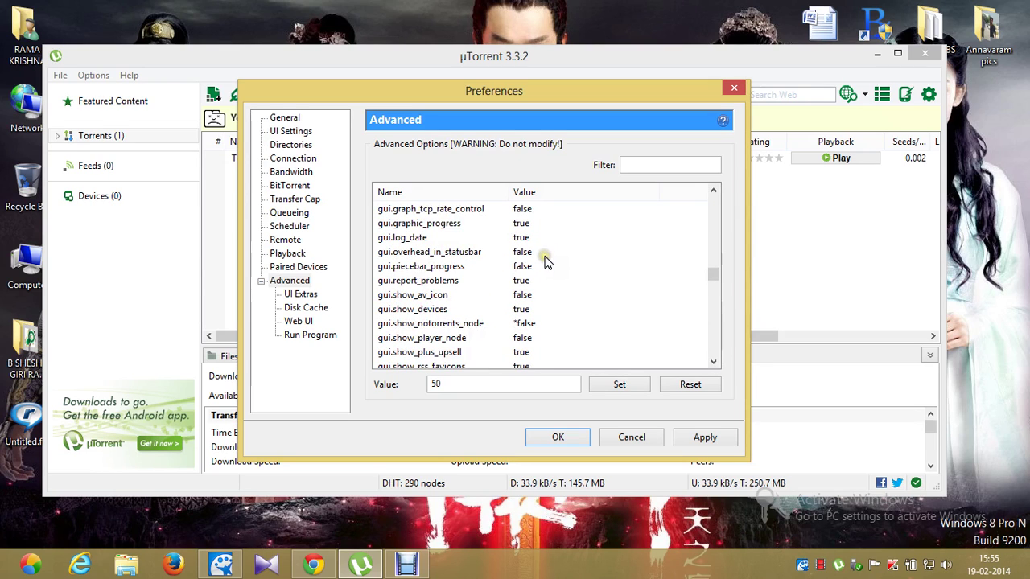
{"action": "left_click", "coordinate": [439, 324]}
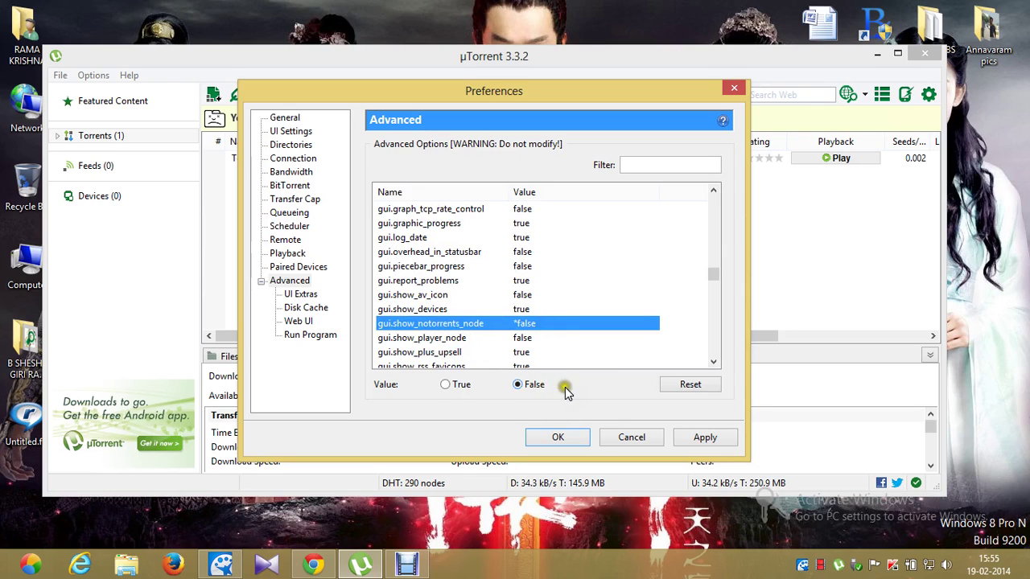
{"action": "scroll", "coordinate": [606, 273], "scroll_direction": "down", "scroll_amount": 2}
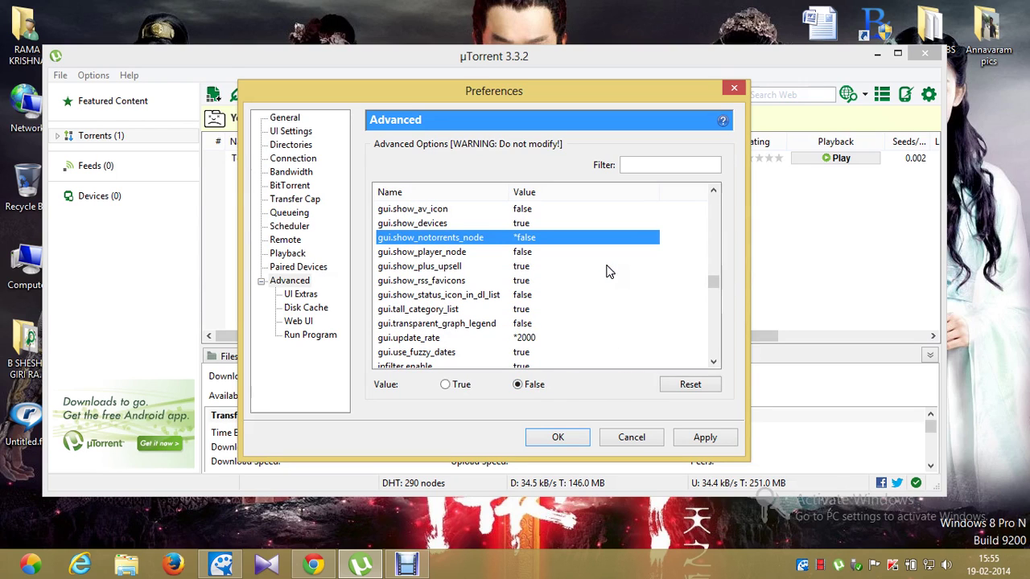
{"action": "left_click", "coordinate": [419, 338]}
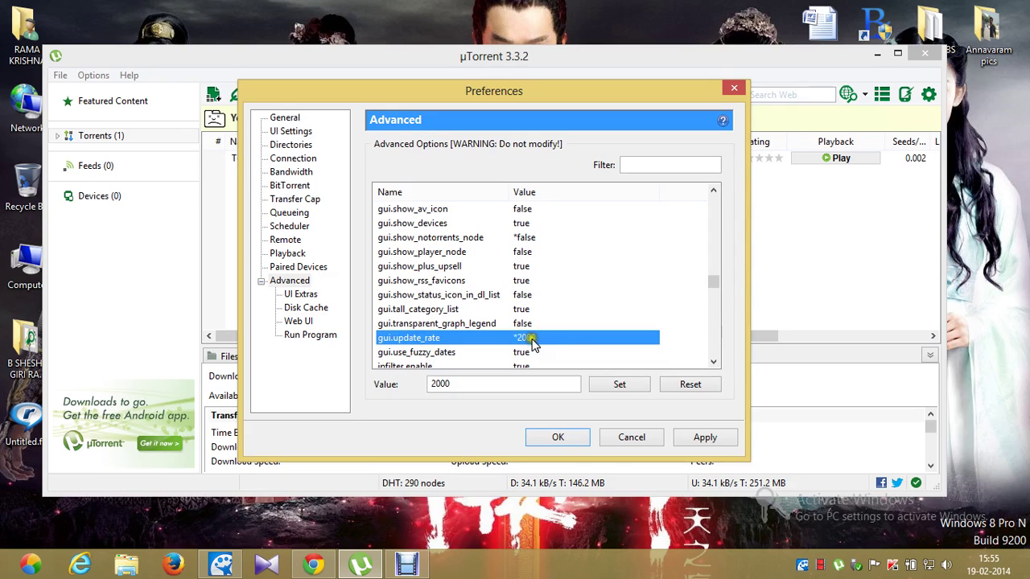
{"action": "scroll", "coordinate": [579, 264], "scroll_direction": "down", "scroll_amount": 1}
{"action": "scroll", "coordinate": [577, 268], "scroll_direction": "down", "scroll_amount": 3}
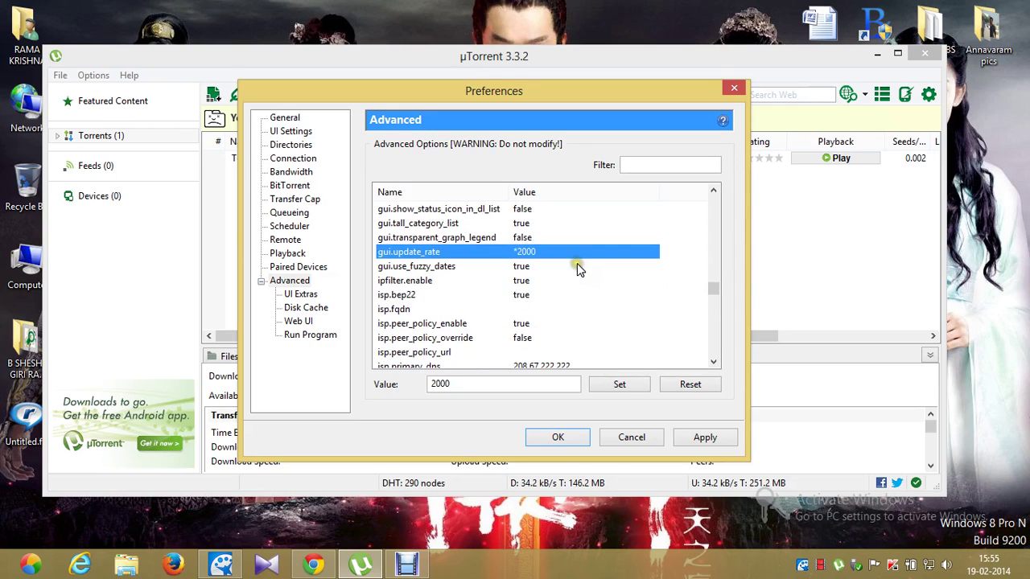
{"action": "scroll", "coordinate": [573, 273], "scroll_direction": "down", "scroll_amount": 4}
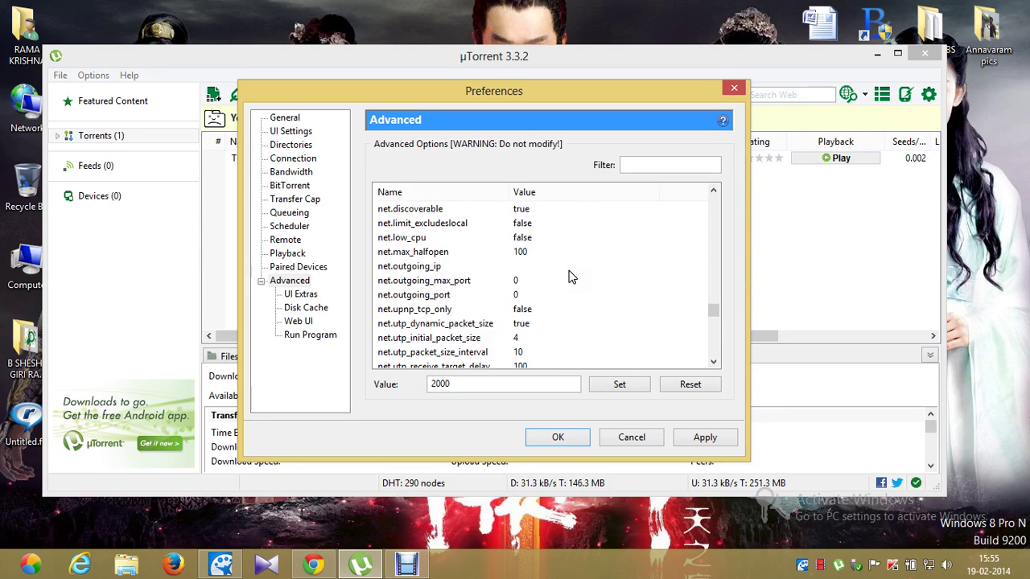
{"action": "left_click", "coordinate": [407, 338]}
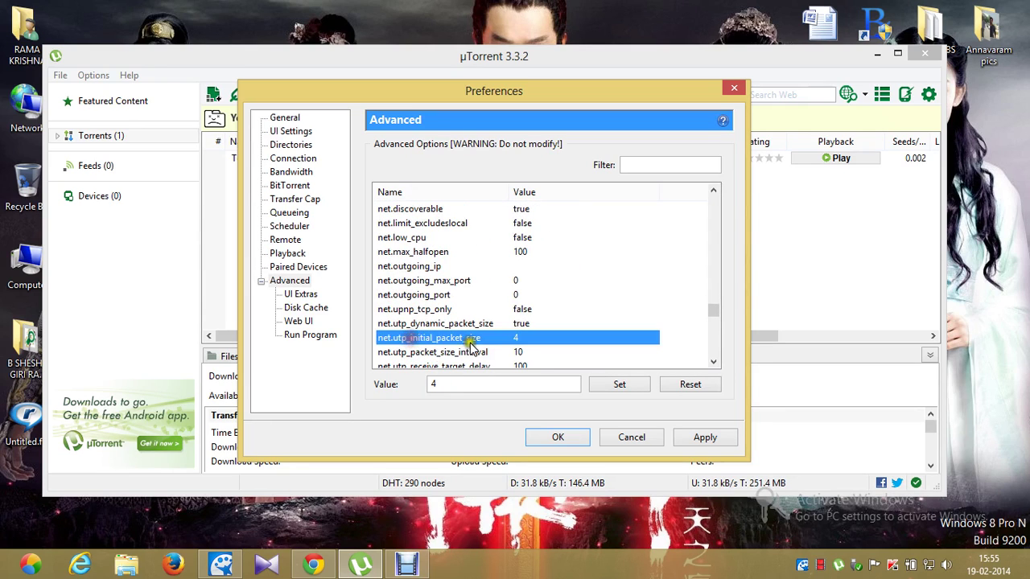
{"action": "scroll", "coordinate": [651, 278], "scroll_direction": "down", "scroll_amount": 1}
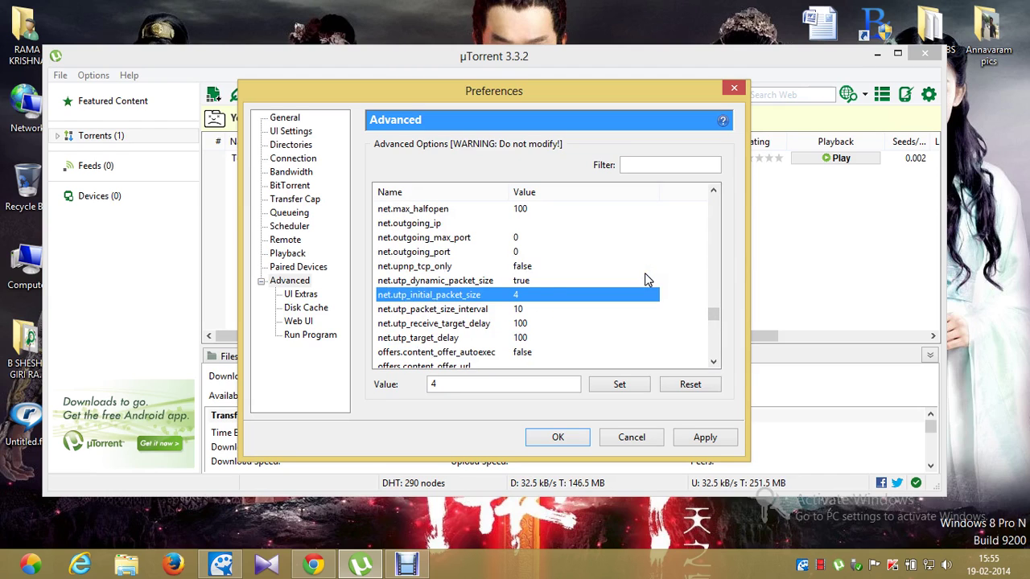
{"action": "scroll", "coordinate": [632, 266], "scroll_direction": "down", "scroll_amount": 2}
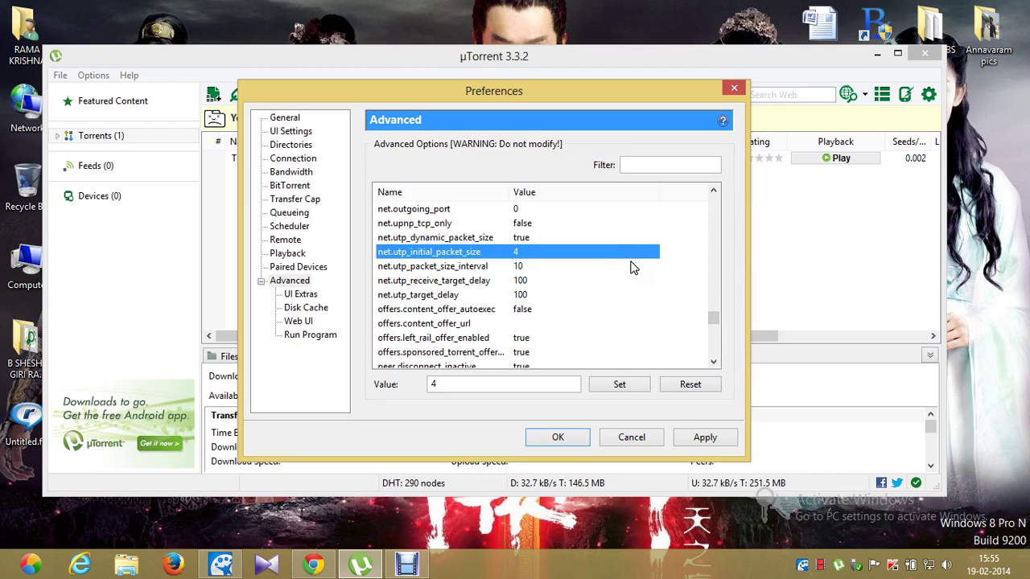
{"action": "scroll", "coordinate": [632, 266], "scroll_direction": "down", "scroll_amount": 1}
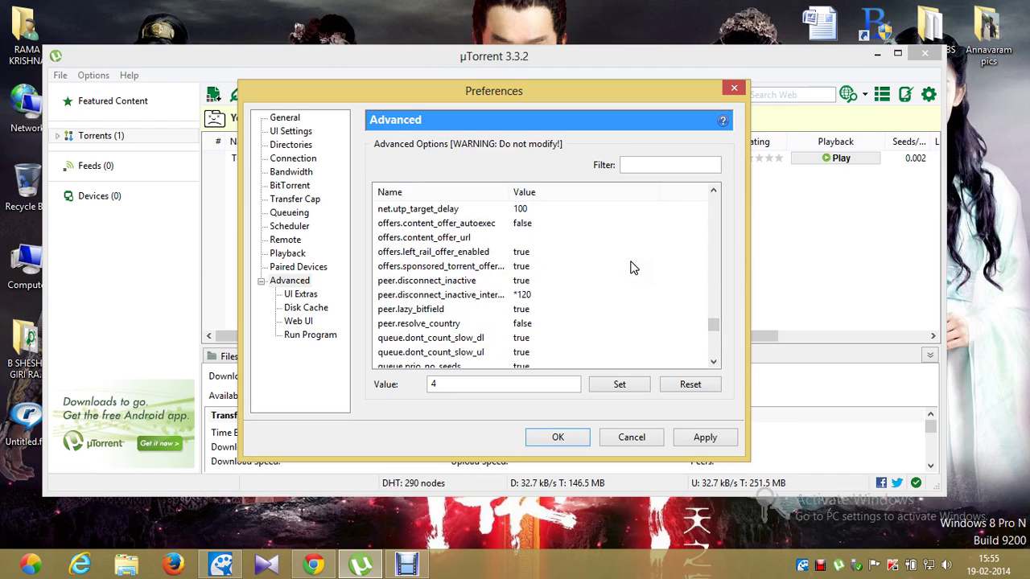
Select peer.disconnect_inactive_interval and highlight its value 120.
{"action": "left_click", "coordinate": [459, 296]}
{"action": "left_click", "coordinate": [648, 309]}
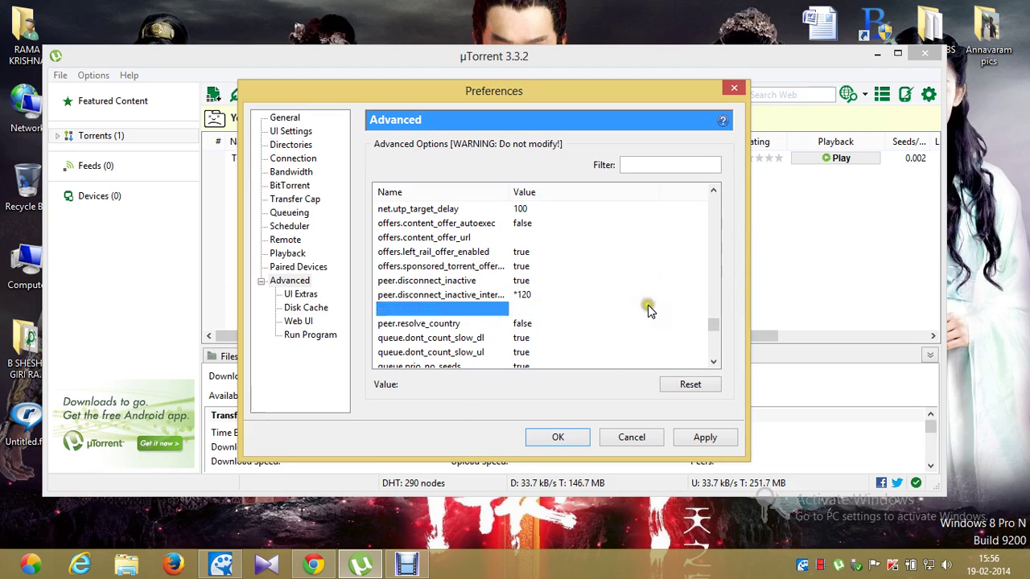
{"action": "left_click", "coordinate": [555, 296]}
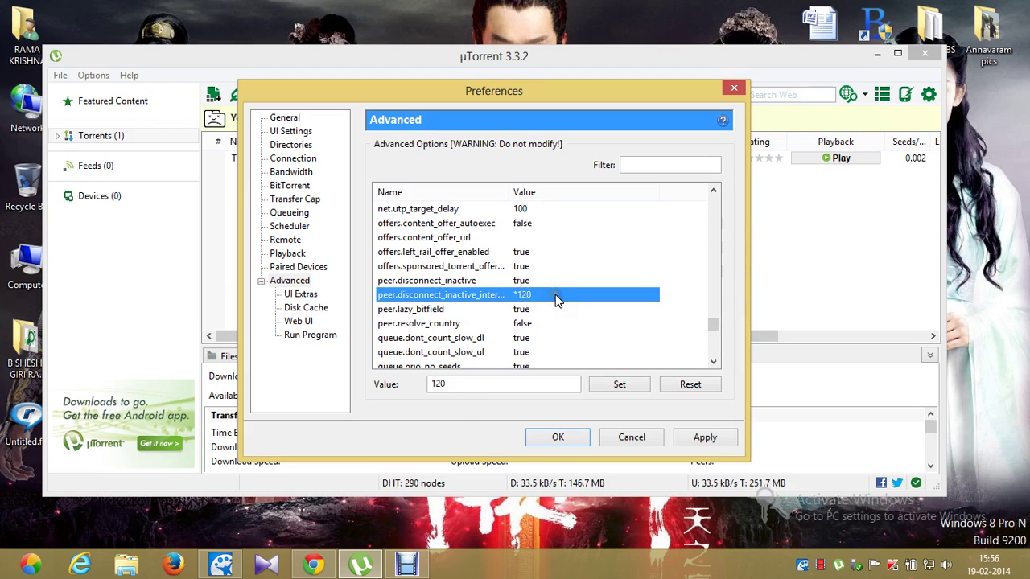
{"action": "left_click_drag", "start_coordinate": [473, 384], "coordinate": [414, 381]}
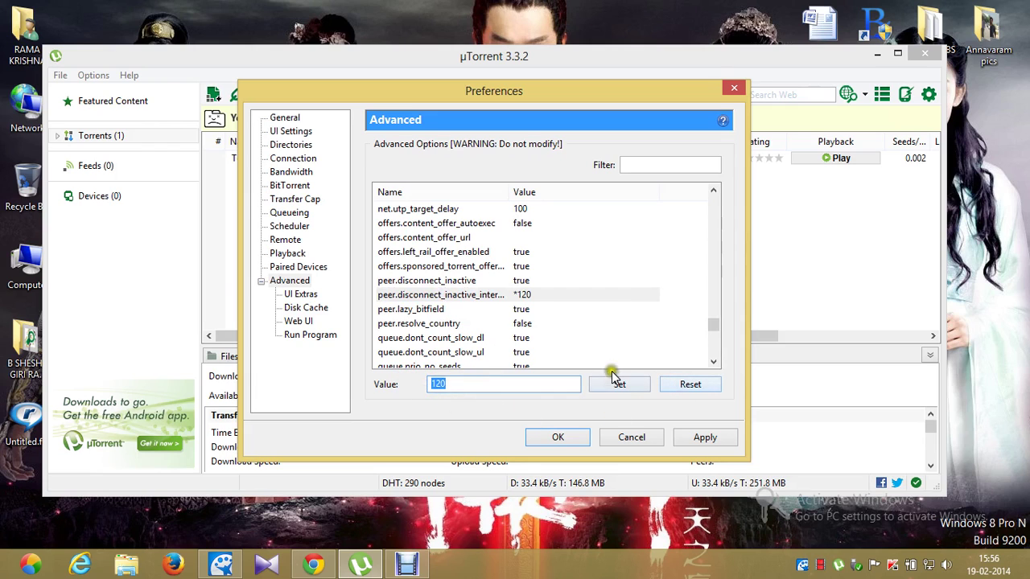
Highlight rss.update_interval's value 30, scroll to the list end, and apply.
{"action": "scroll", "coordinate": [640, 296], "scroll_direction": "down", "scroll_amount": 4}
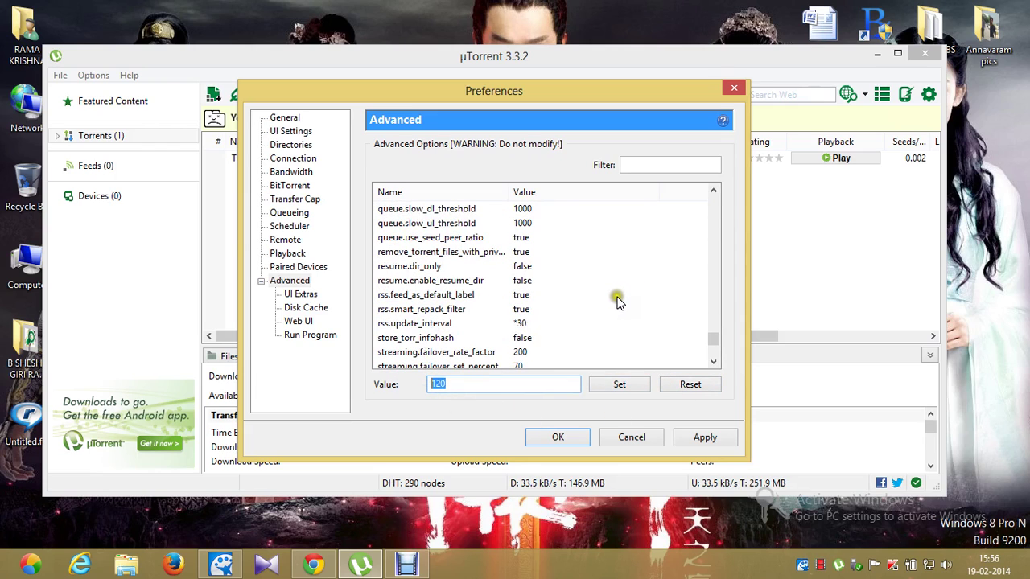
{"action": "left_click", "coordinate": [435, 325]}
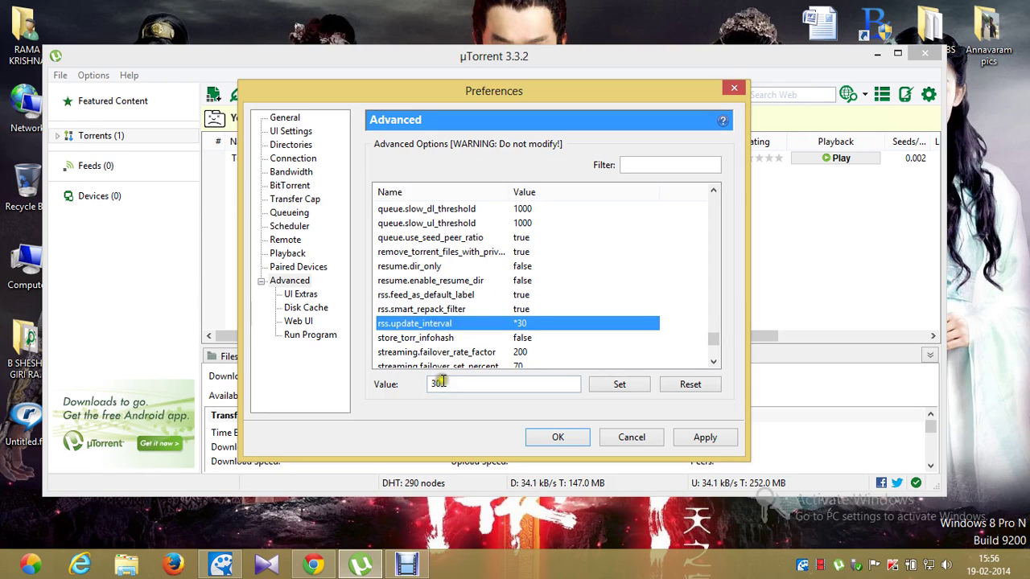
{"action": "double_click", "coordinate": [433, 383]}
{"action": "scroll", "coordinate": [623, 291], "scroll_direction": "down", "scroll_amount": 2}
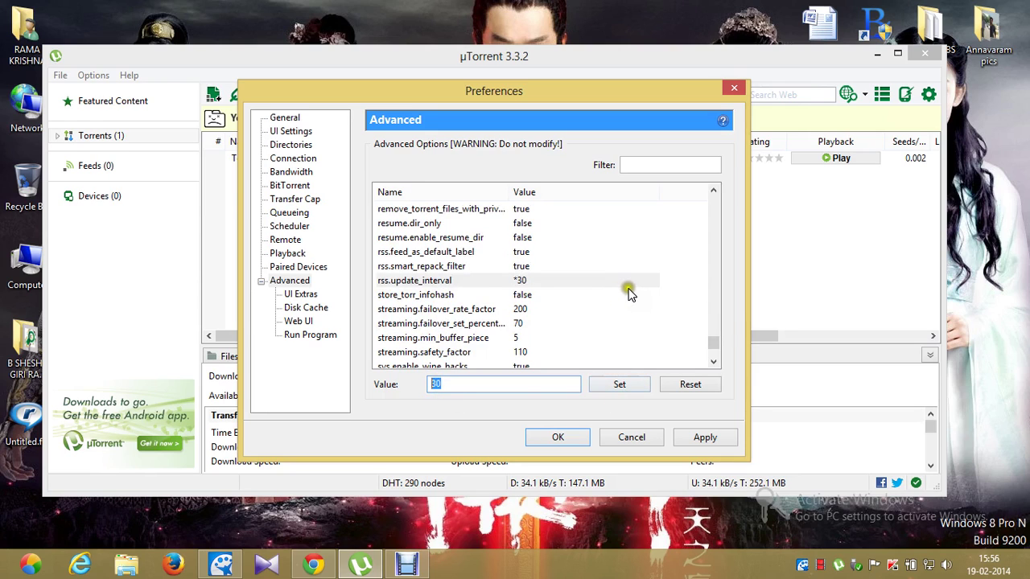
{"action": "scroll", "coordinate": [631, 294], "scroll_direction": "down", "scroll_amount": 1}
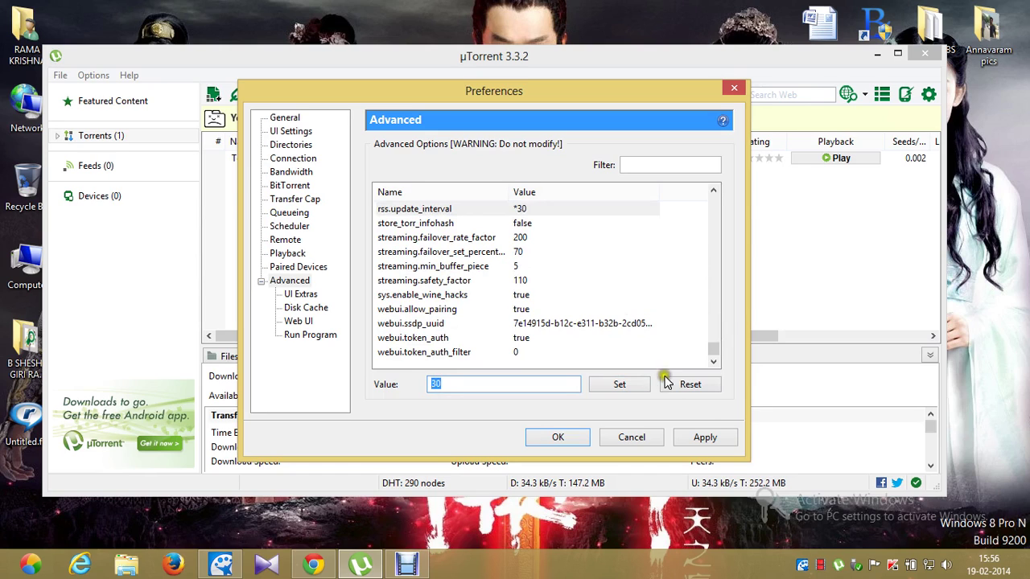
{"action": "left_click", "coordinate": [718, 442]}
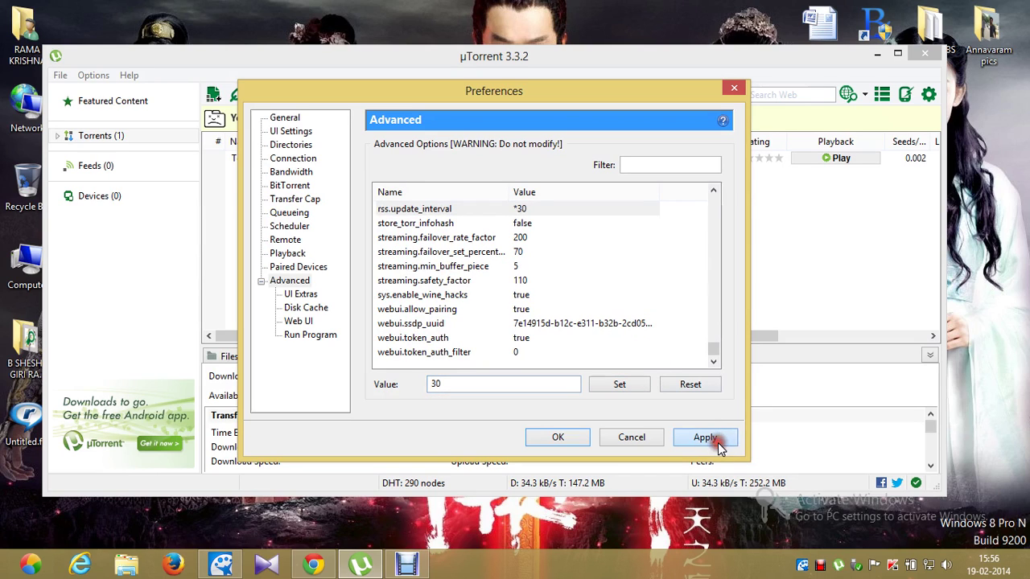
Confirm the Preferences with OK, returning to the Tom.Yum.Goong torrent list.
{"action": "left_click", "coordinate": [558, 438]}
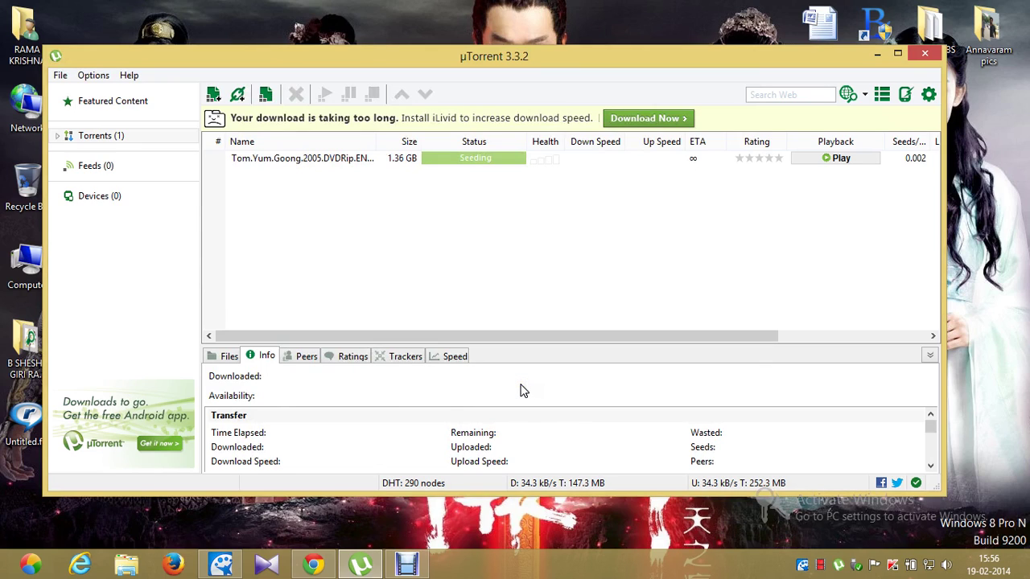